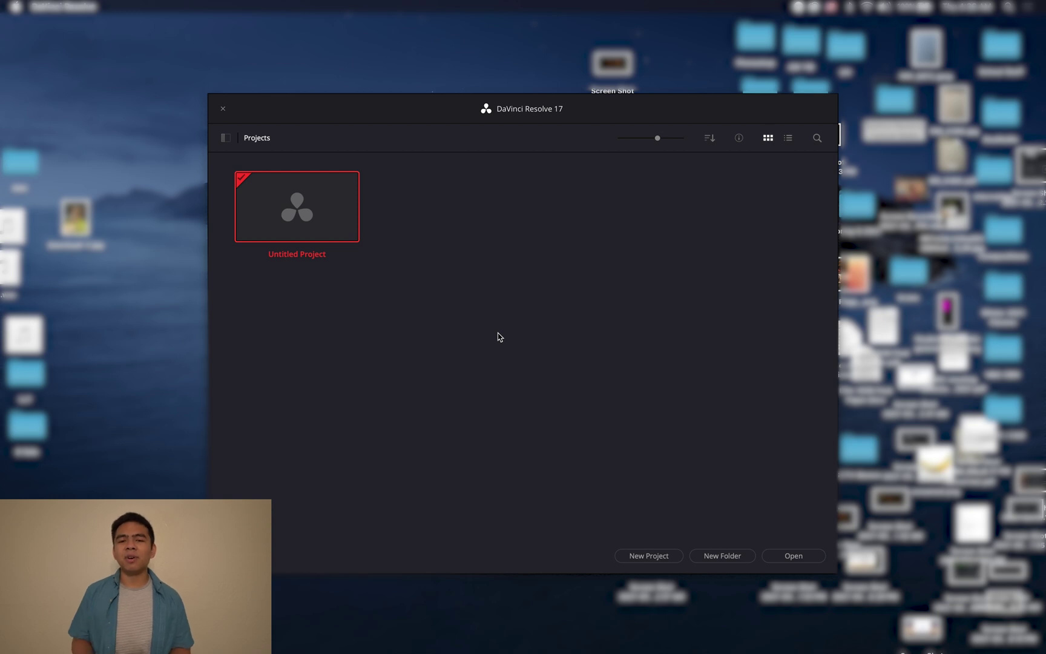
- Open Untitled Project on the Edit page and reset the interface layout
{"action": "double_click", "coordinate": [286, 196]}
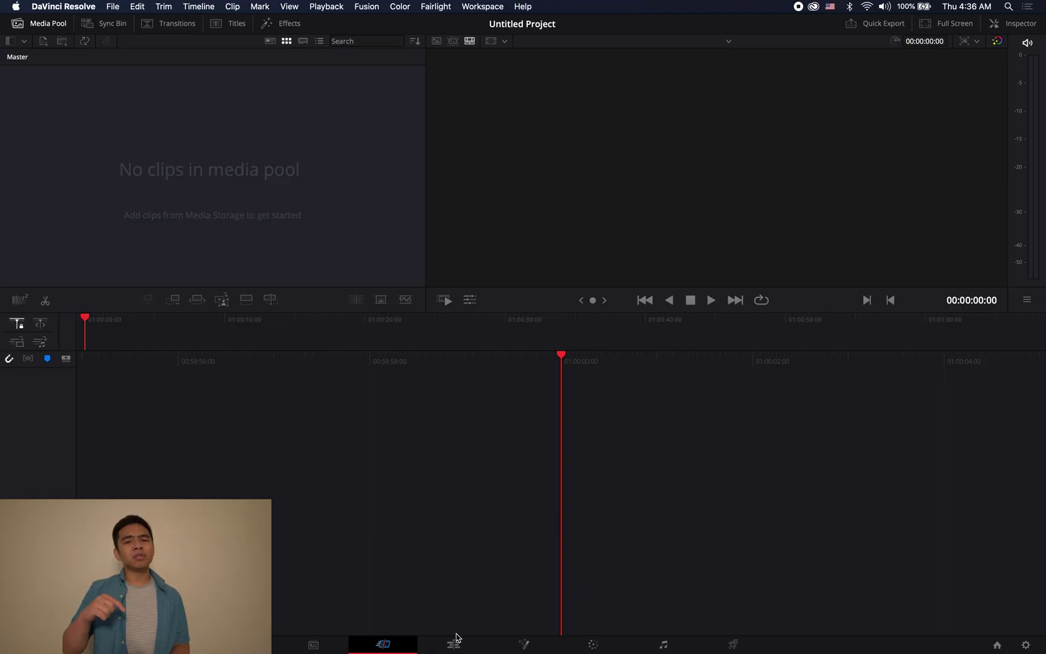
{"action": "left_click", "coordinate": [455, 639]}
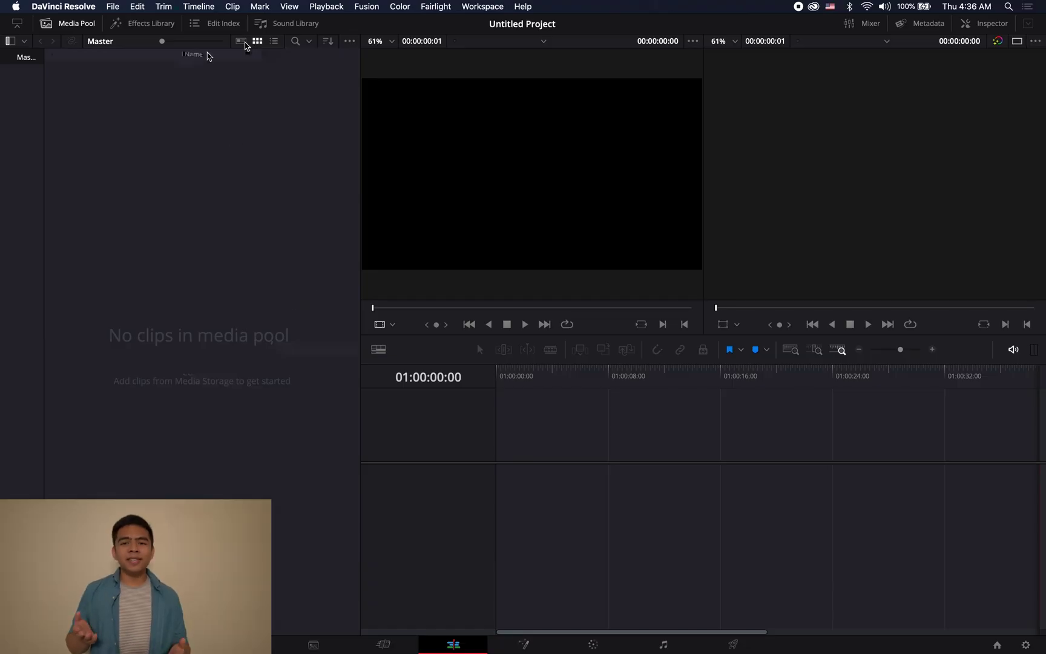
{"action": "left_click", "coordinate": [245, 43]}
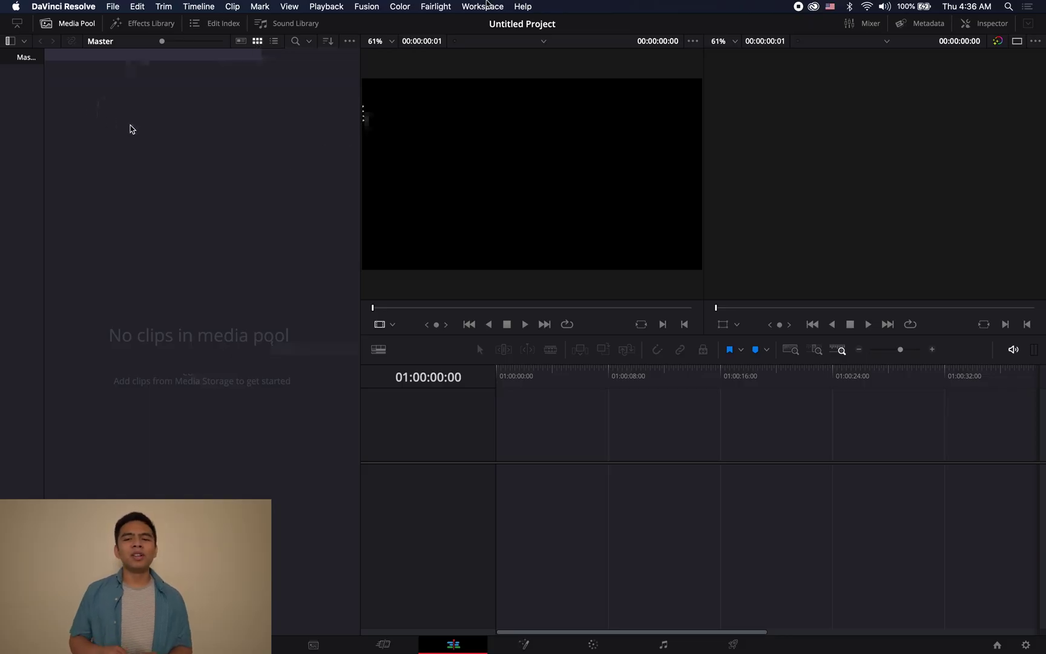
{"action": "left_click", "coordinate": [483, 6]}
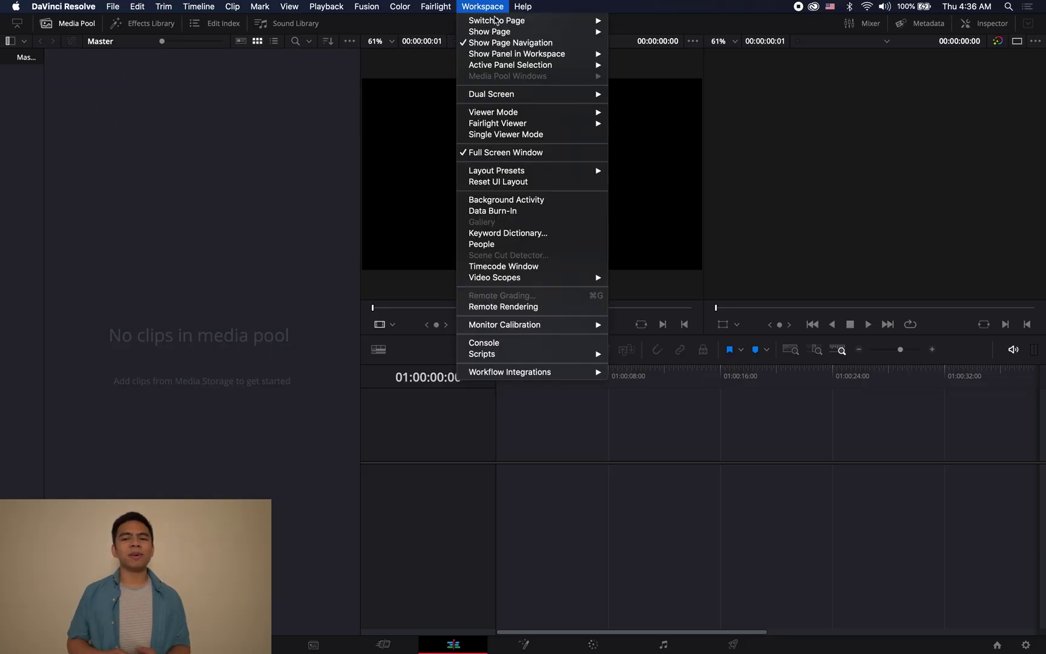
{"action": "left_click", "coordinate": [484, 182]}
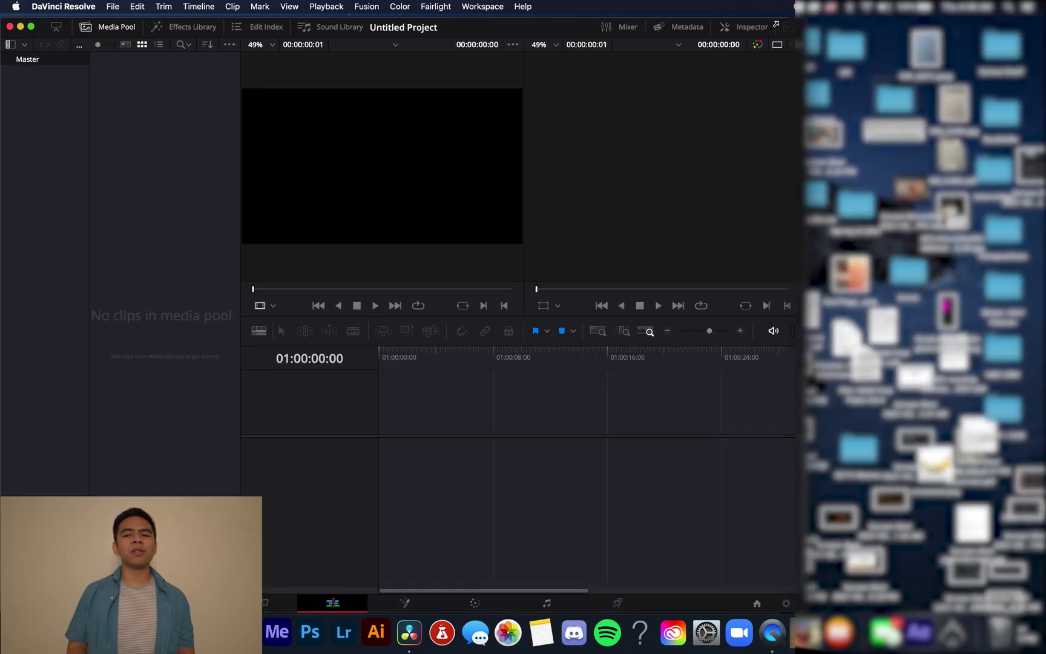
- Import the three video clips, the screen recording and the music file into the media pool, changing the project frame rate to match the clips
{"action": "left_click_drag", "start_coordinate": [891, 98], "coordinate": [164, 145]}
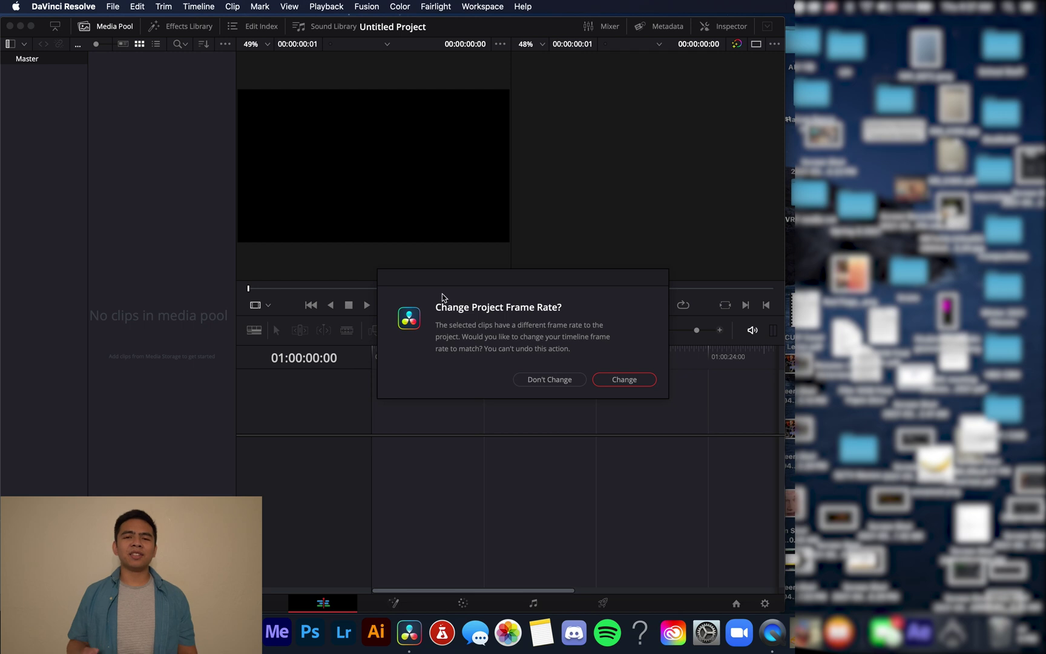
{"action": "left_click", "coordinate": [623, 378]}
{"action": "left_click_drag", "start_coordinate": [787, 23], "coordinate": [1043, 23]}
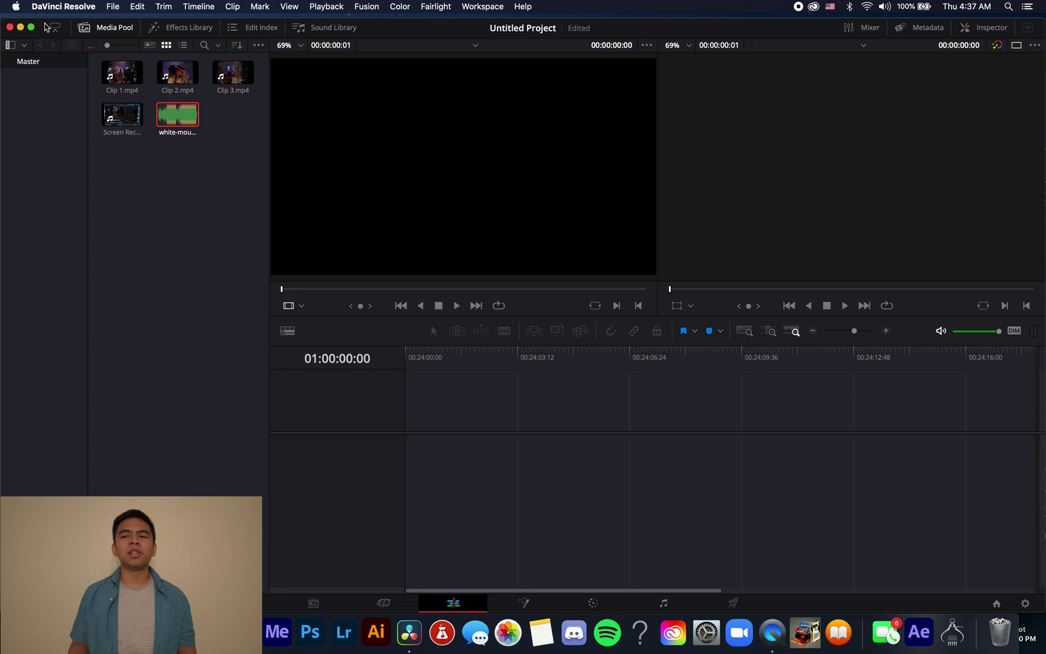
{"action": "left_click", "coordinate": [31, 26]}
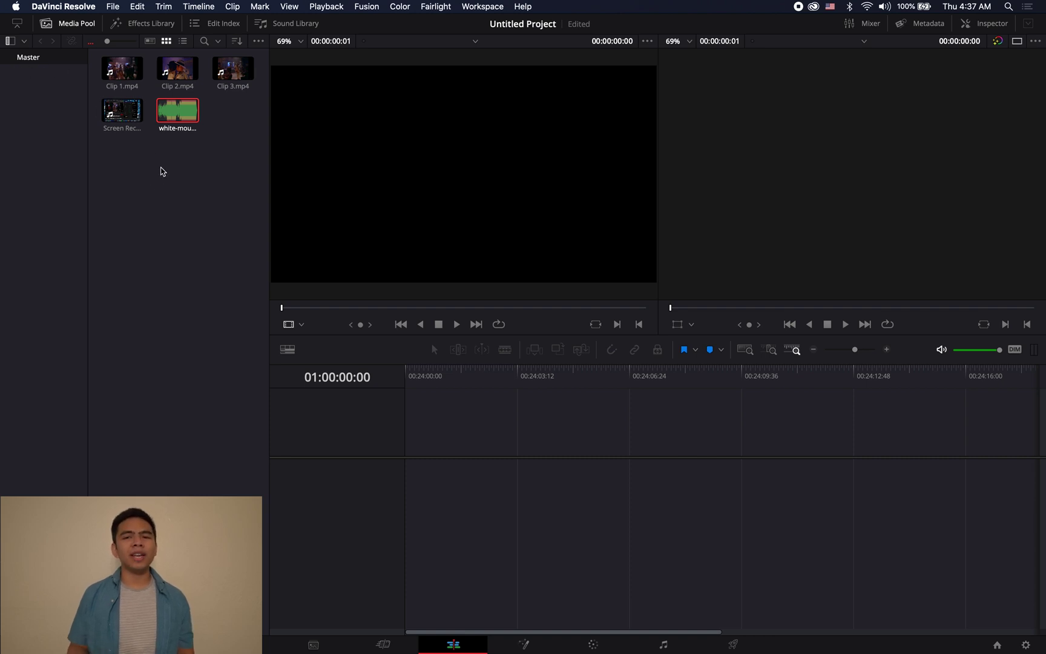
- Create two new bins in the media pool, named Footage and Audio
{"action": "right_click", "coordinate": [161, 179]}
{"action": "left_click", "coordinate": [190, 261]}
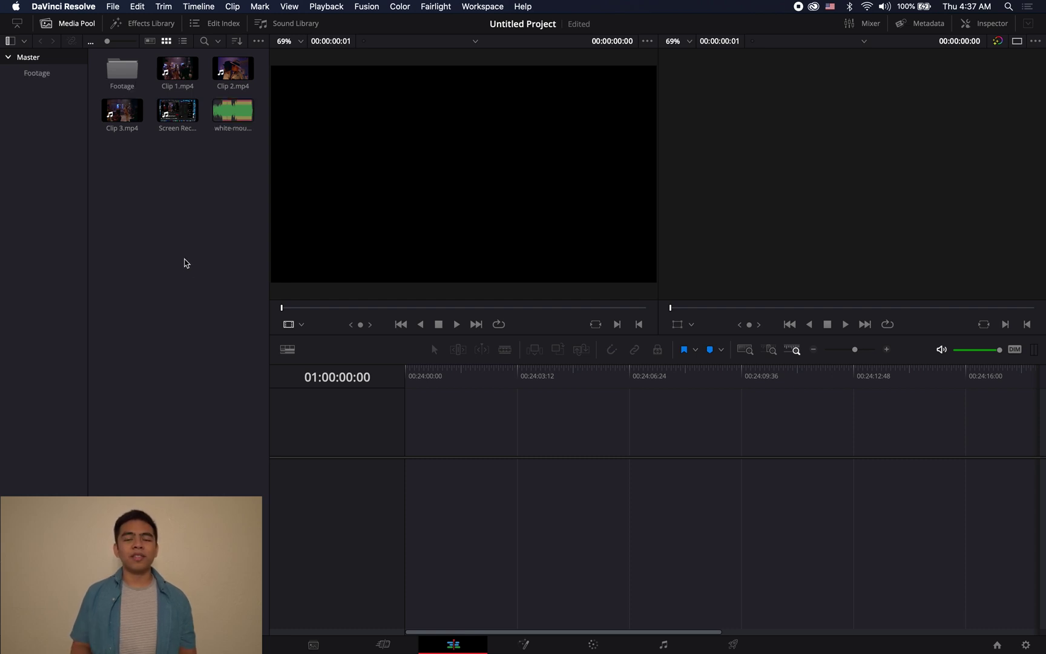
{"action": "right_click", "coordinate": [171, 218]}
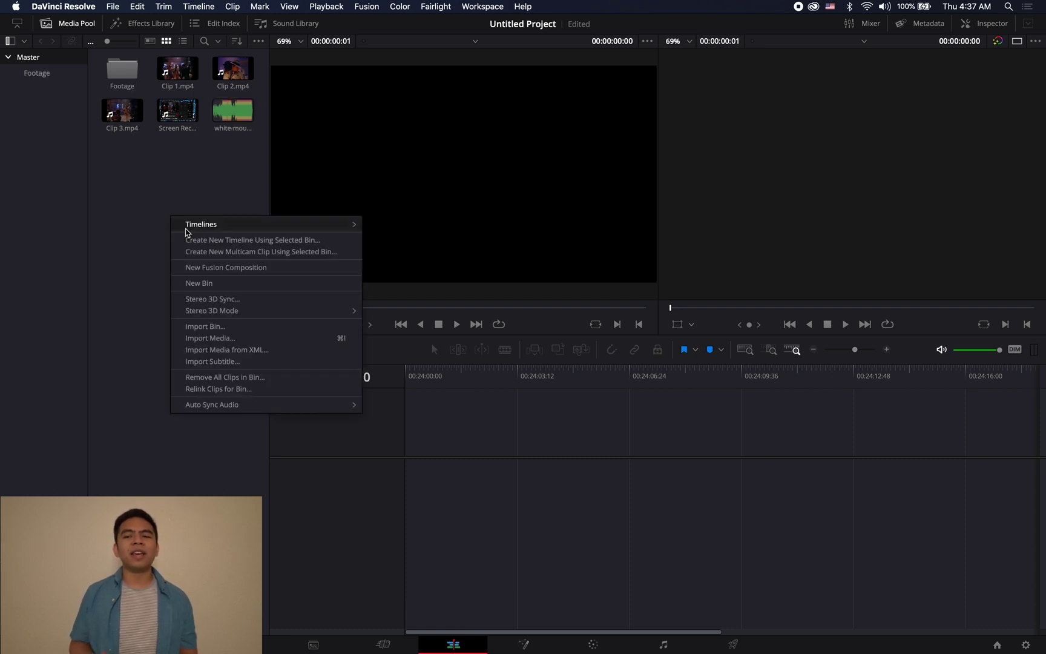
{"action": "left_click", "coordinate": [234, 289]}
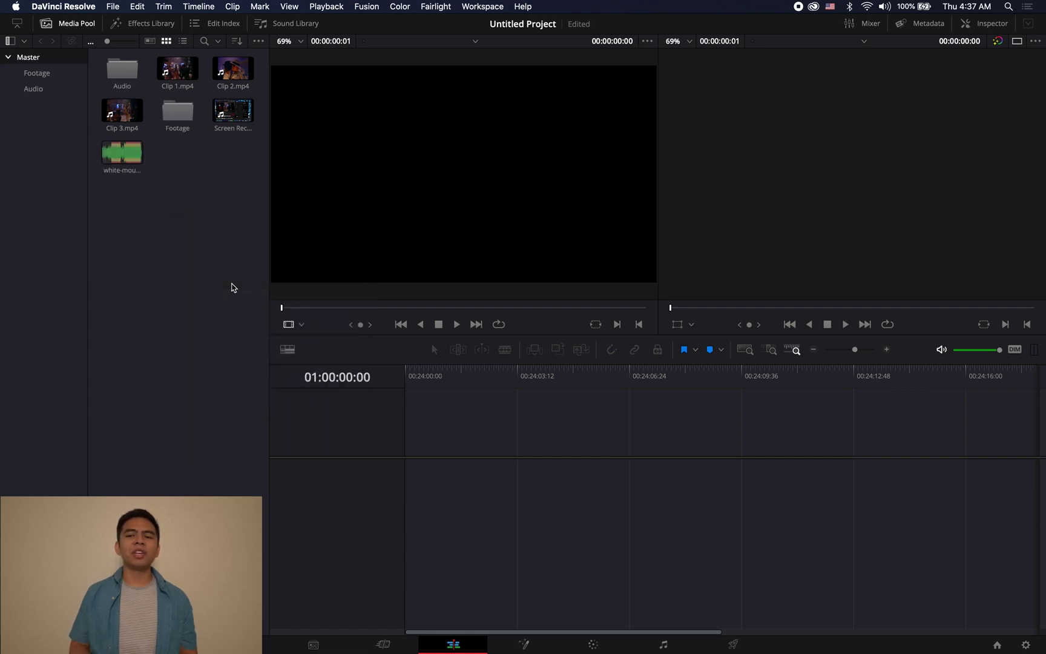
- Move Clip 1, Clip 2, Clip 3 and the screen recording into the Footage bin, and the music file into the Audio bin
{"action": "left_click", "coordinate": [178, 70]}
{"action": "left_click", "coordinate": [231, 80]}
{"action": "left_click", "coordinate": [233, 110], "text": "super"}
{"action": "left_click", "coordinate": [122, 110], "text": "super"}
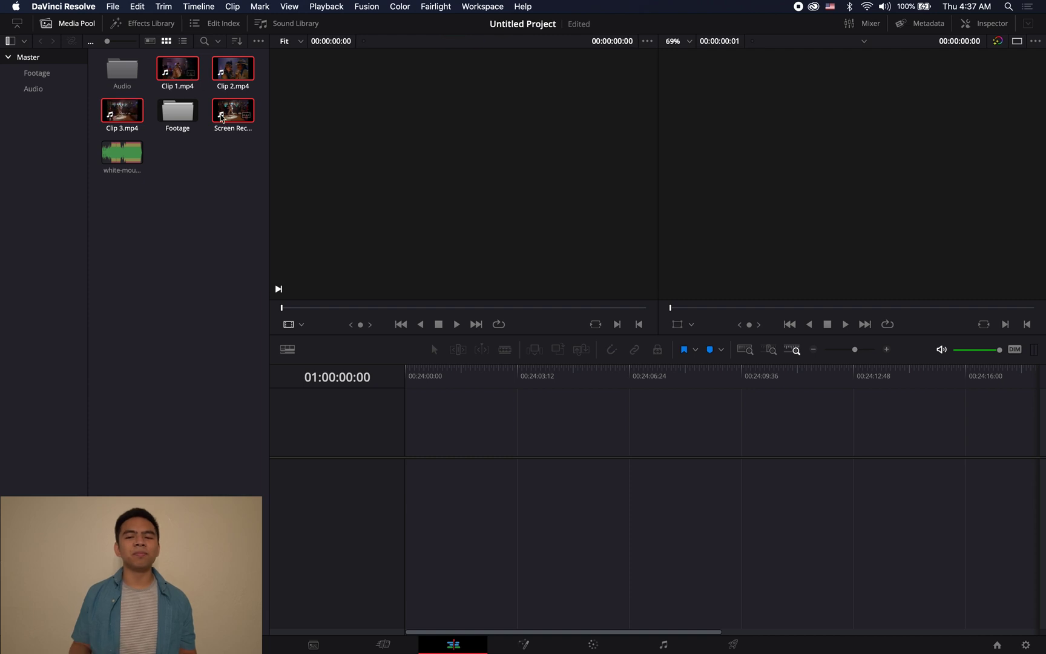
{"action": "left_click_drag", "start_coordinate": [233, 112], "coordinate": [177, 116]}
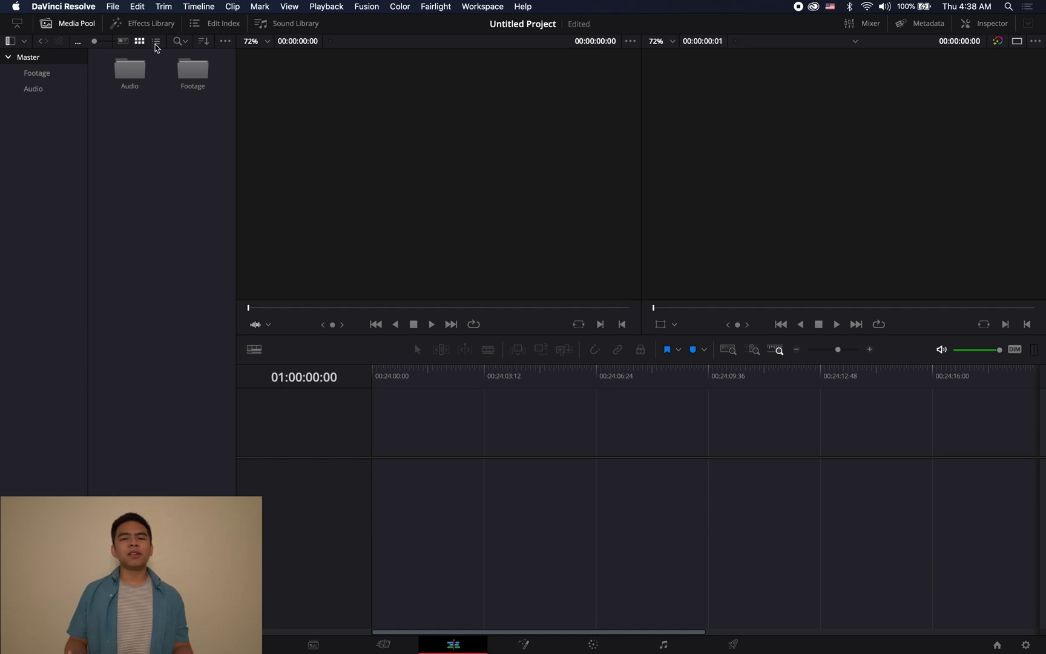
- Show the Footage bin as a list in a wider media pool and examine its metadata columns and the available column choices
{"action": "left_click", "coordinate": [156, 42]}
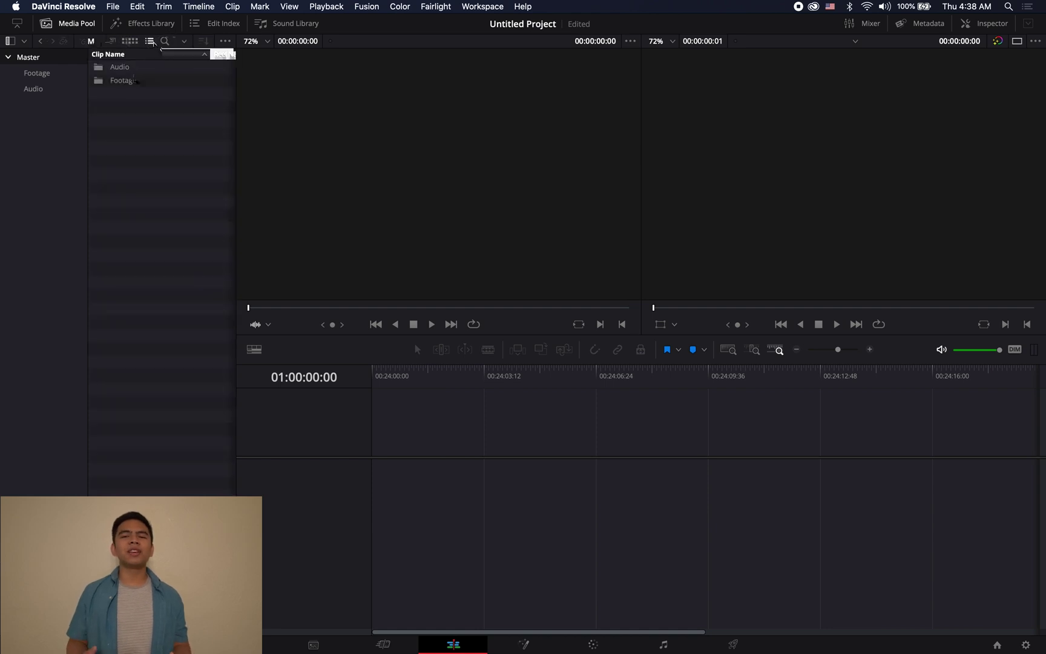
{"action": "left_click", "coordinate": [141, 42]}
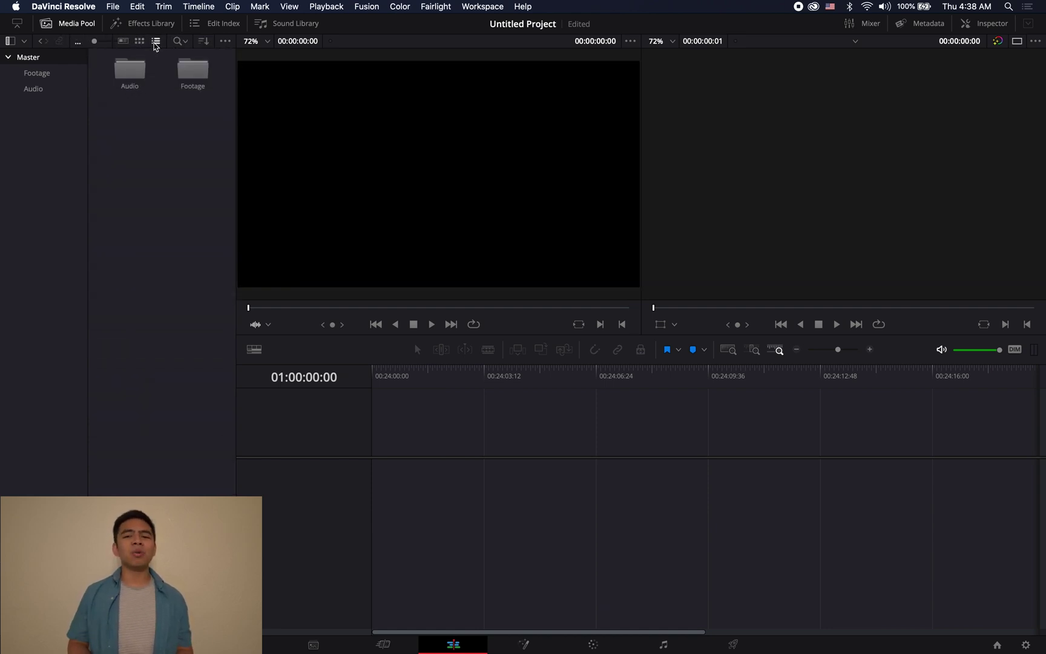
{"action": "left_click", "coordinate": [156, 43]}
{"action": "double_click", "coordinate": [117, 82]}
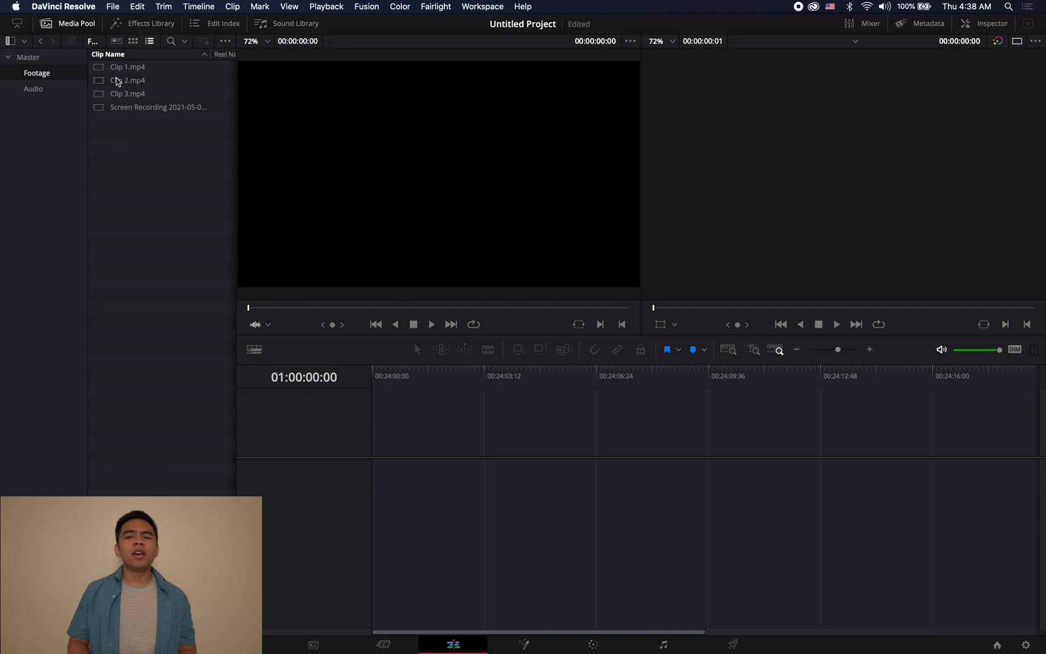
{"action": "left_click_drag", "start_coordinate": [236, 70], "coordinate": [398, 73]}
{"action": "scroll", "coordinate": [303, 63], "scroll_direction": "right", "scroll_amount": 5}
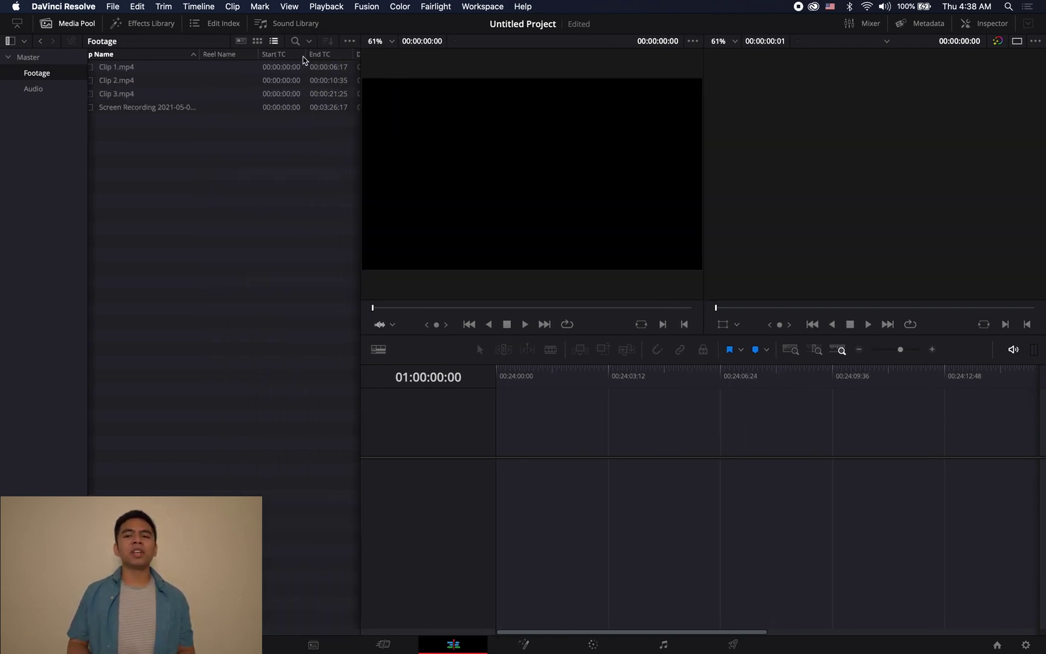
{"action": "left_click_drag", "start_coordinate": [267, 59], "coordinate": [290, 61]}
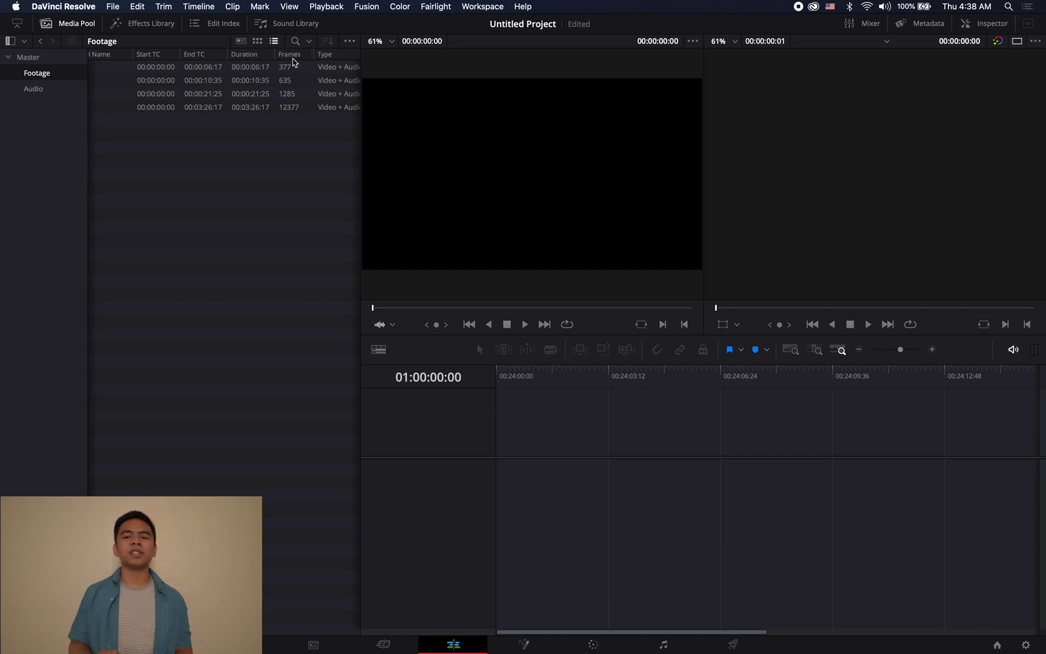
{"action": "scroll", "coordinate": [243, 63], "scroll_direction": "left", "scroll_amount": 5}
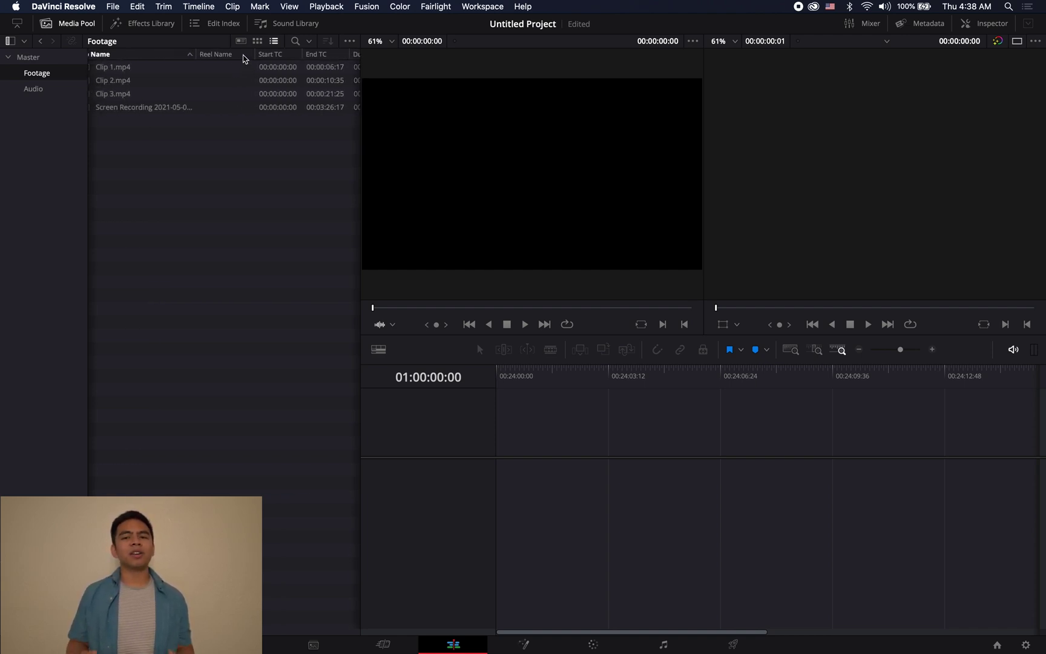
{"action": "right_click", "coordinate": [244, 59]}
{"action": "scroll", "coordinate": [289, 299], "scroll_direction": "down", "scroll_amount": 5}
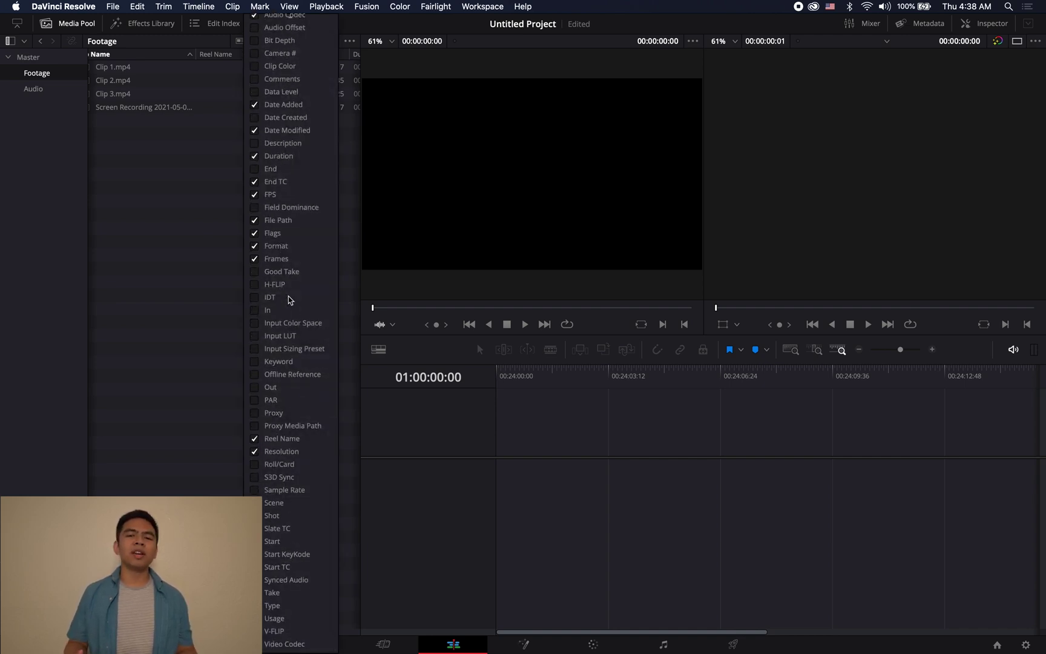
- Enable the filmstrip in the media pool and load Clip 1.mp4 into the source viewer
{"action": "left_click", "coordinate": [350, 41]}
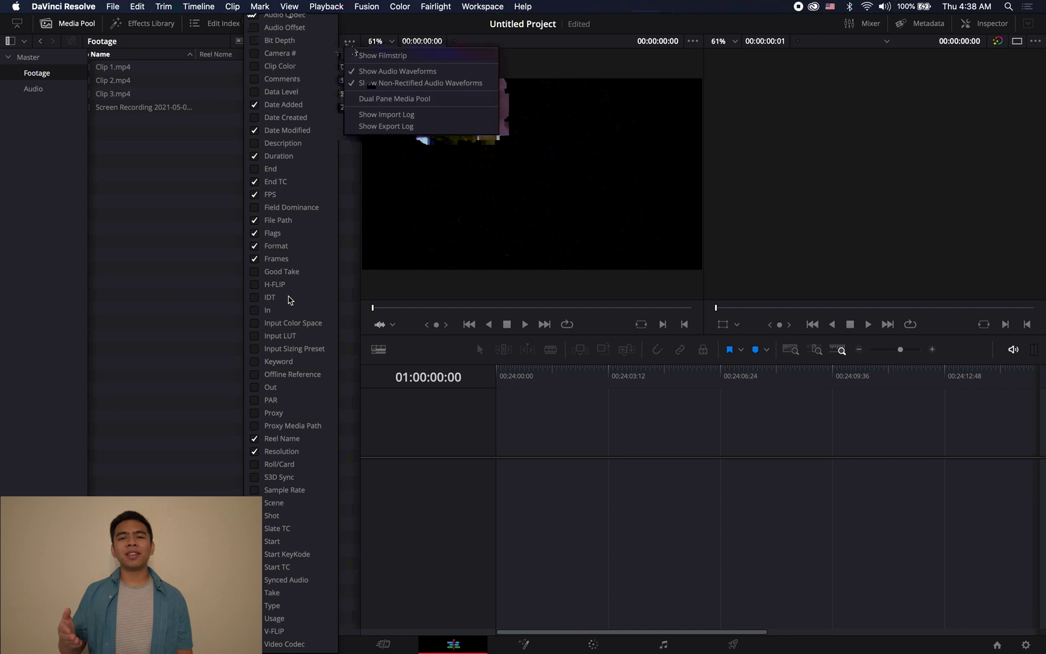
{"action": "left_click", "coordinate": [276, 168]}
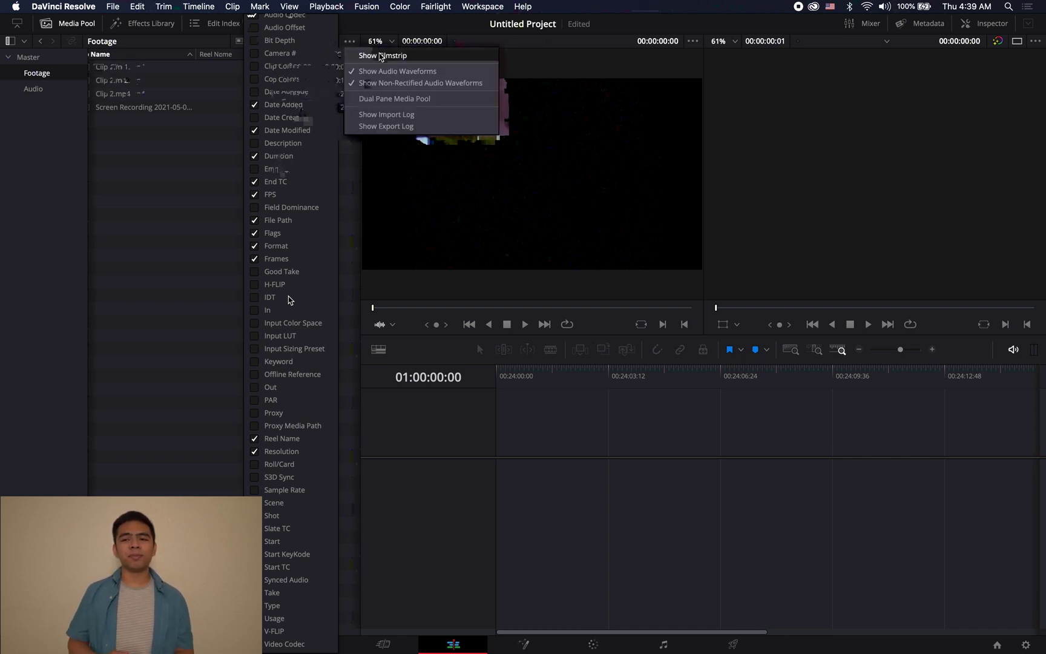
{"action": "left_click", "coordinate": [378, 54]}
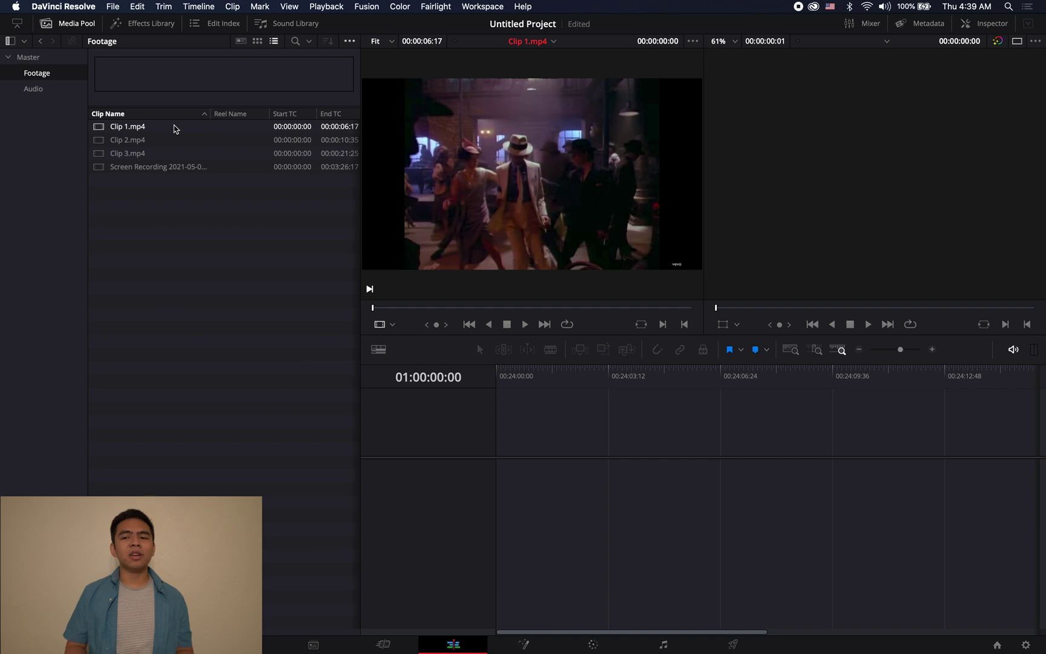
{"action": "left_click", "coordinate": [175, 129]}
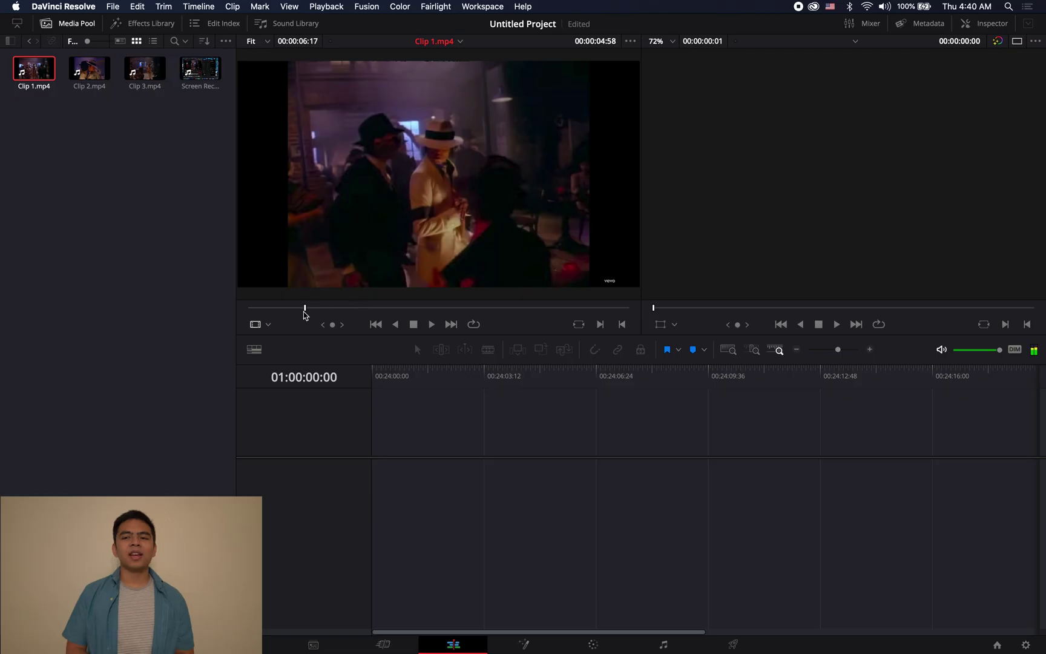
- Mark Clip 1 from in point 00:00:00:44 to out point 00:00:02:48 and place the marked range on the timeline
{"action": "mouse_move", "coordinate": [303, 308]}
{"action": "left_mouse_down"}
{"action": "mouse_move", "coordinate": [264, 310]}
{"action": "mouse_move", "coordinate": [293, 309]}
{"action": "left_mouse_up"}
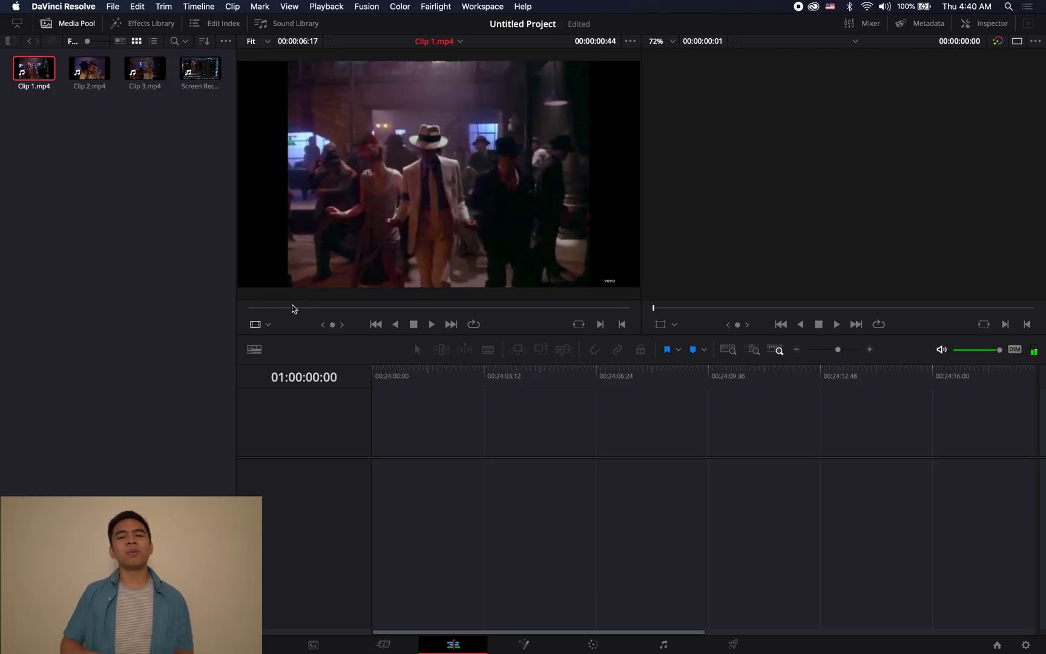
{"action": "left_click", "coordinate": [601, 325]}
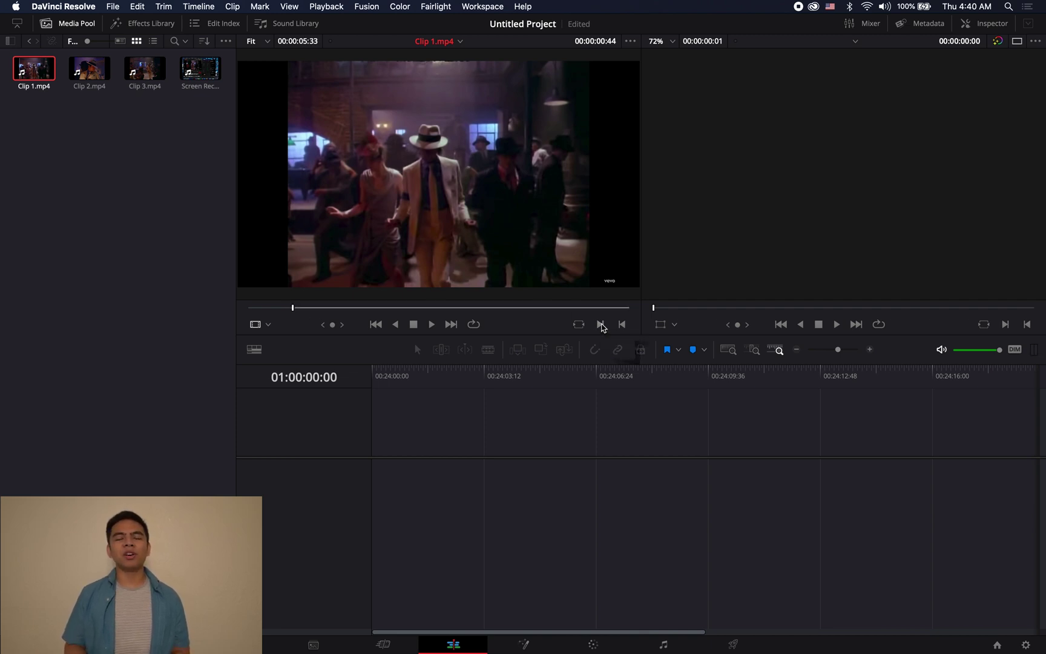
{"action": "left_click_drag", "start_coordinate": [297, 309], "coordinate": [418, 295]}
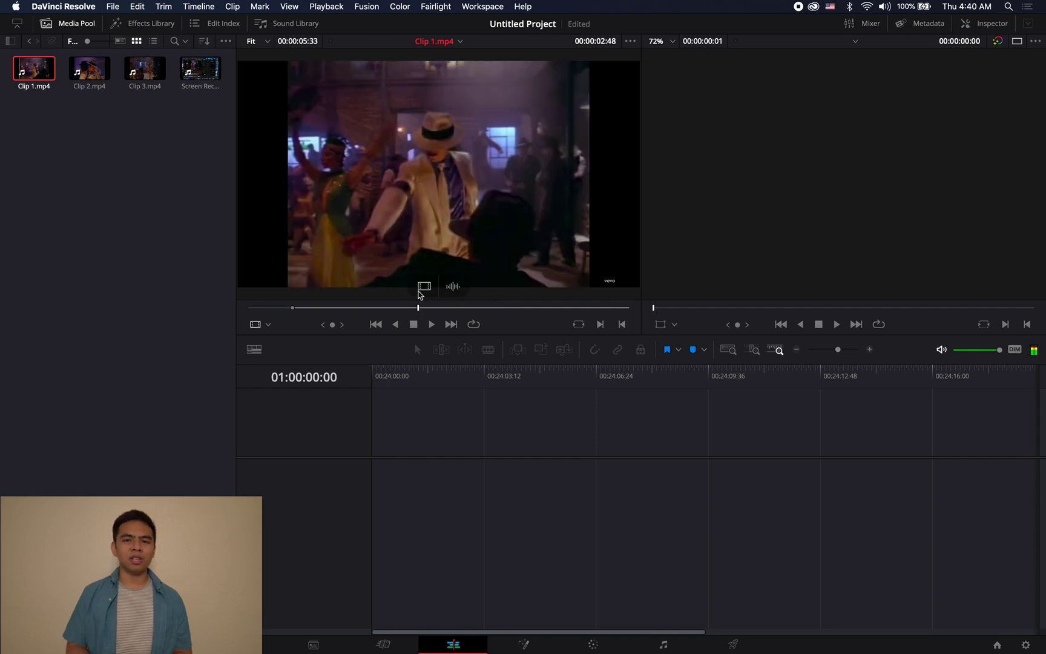
{"action": "left_click", "coordinate": [621, 326]}
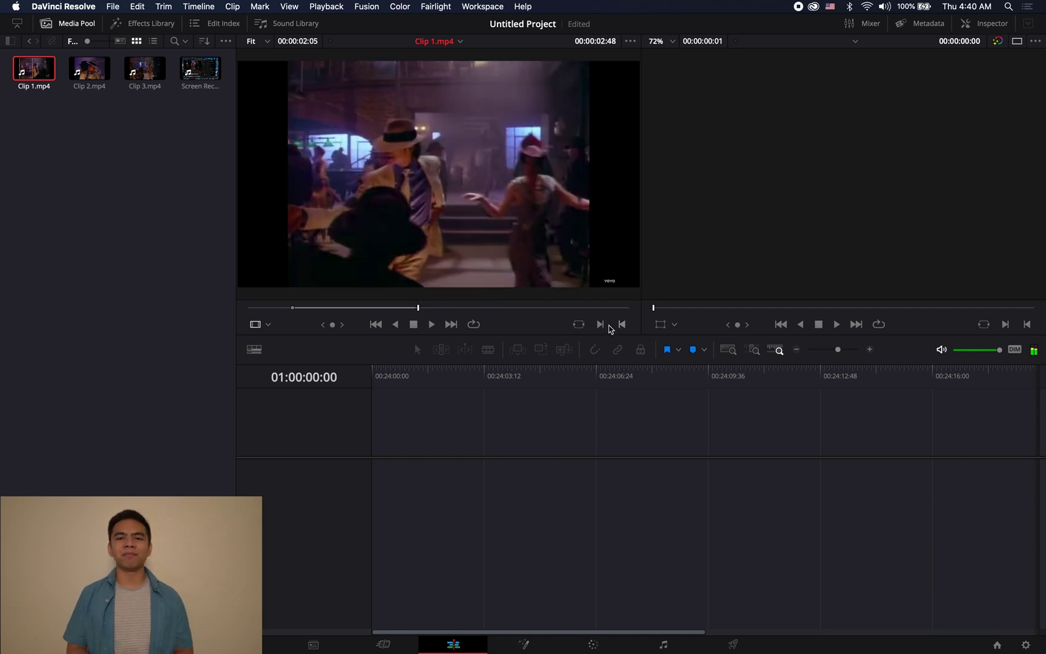
{"action": "left_click_drag", "start_coordinate": [472, 218], "coordinate": [422, 456]}
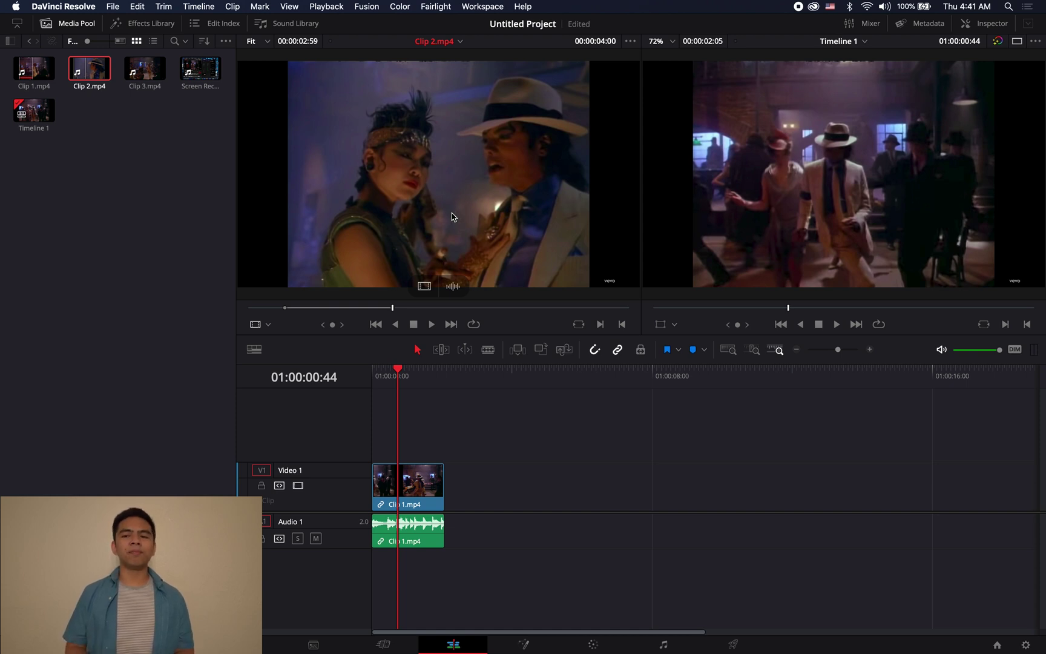
- Examine the edit options the timeline viewer offers for adding the marked Clip 2 to the timeline
{"action": "left_click_drag", "start_coordinate": [433, 180], "coordinate": [973, 103]}
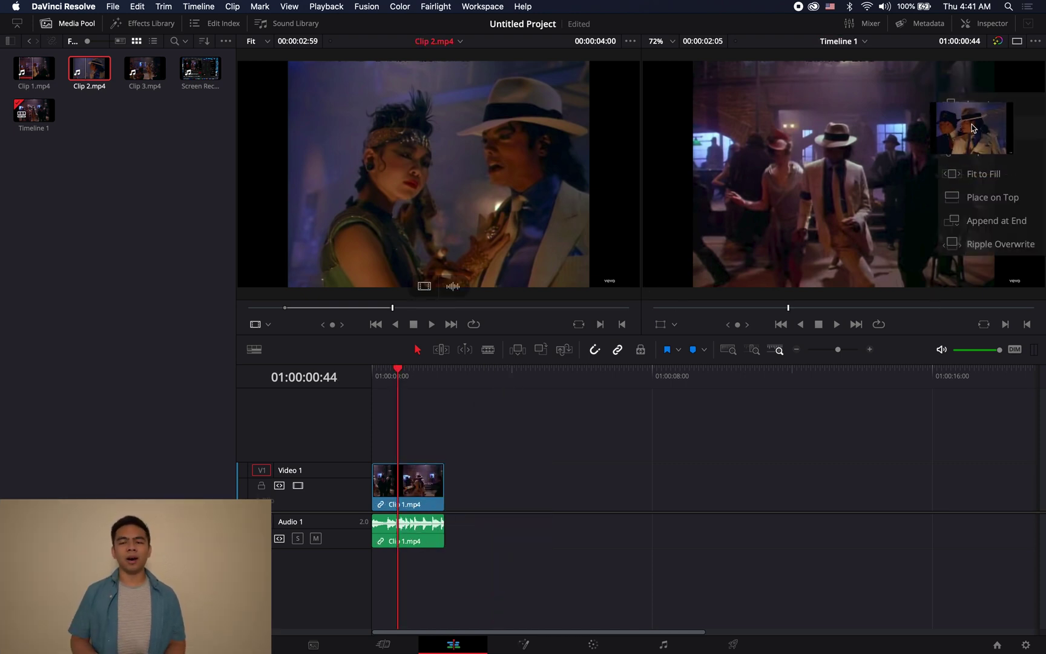
{"action": "mouse_move", "coordinate": [971, 124]}
{"action": "left_mouse_down"}
{"action": "mouse_move", "coordinate": [972, 200]}
{"action": "mouse_move", "coordinate": [973, 104]}
{"action": "left_mouse_up"}
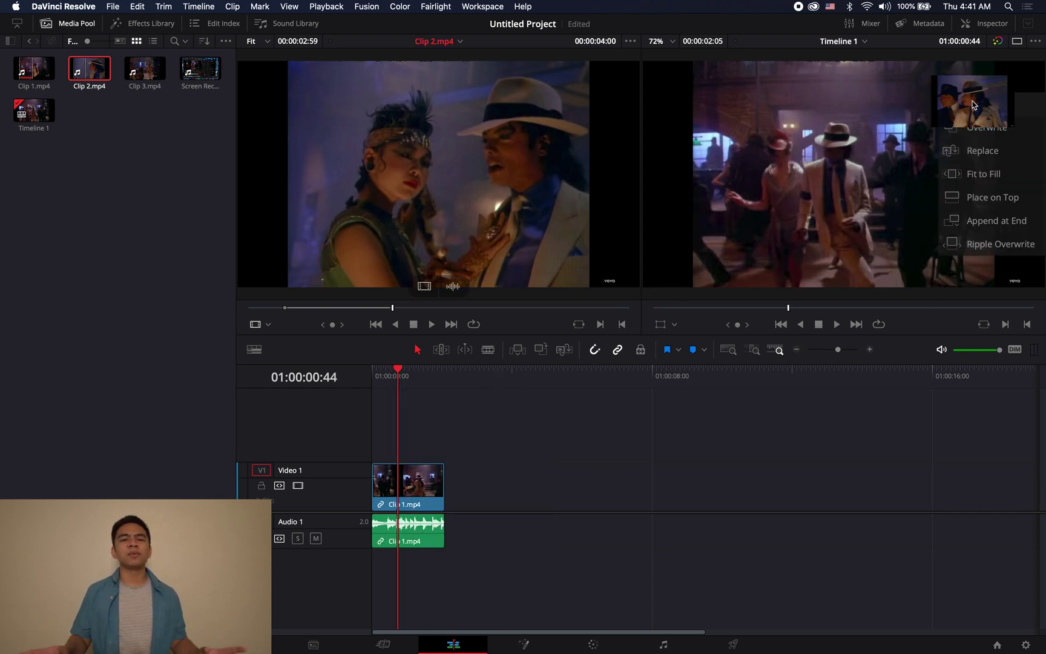
{"action": "left_click_drag", "start_coordinate": [973, 104], "coordinate": [973, 104]}
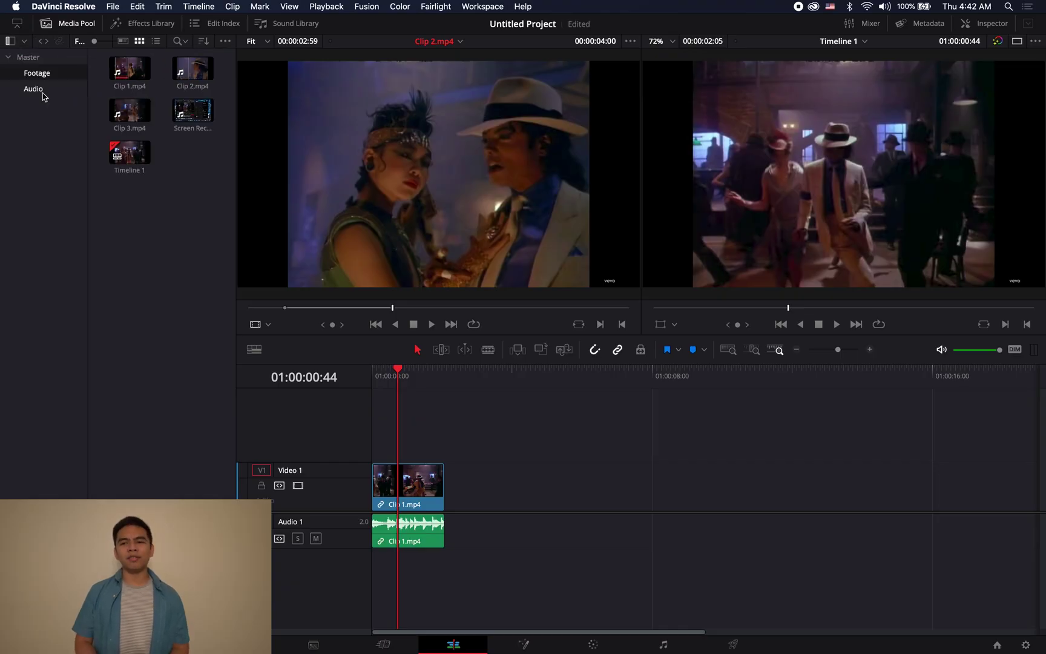
- Add the white-mountain music file from the Audio bin to a new audio track below Audio 1, starting at the timeline's beginning
{"action": "left_click", "coordinate": [36, 89]}
{"action": "double_click", "coordinate": [128, 72]}
{"action": "left_click_drag", "start_coordinate": [128, 72], "coordinate": [378, 580]}
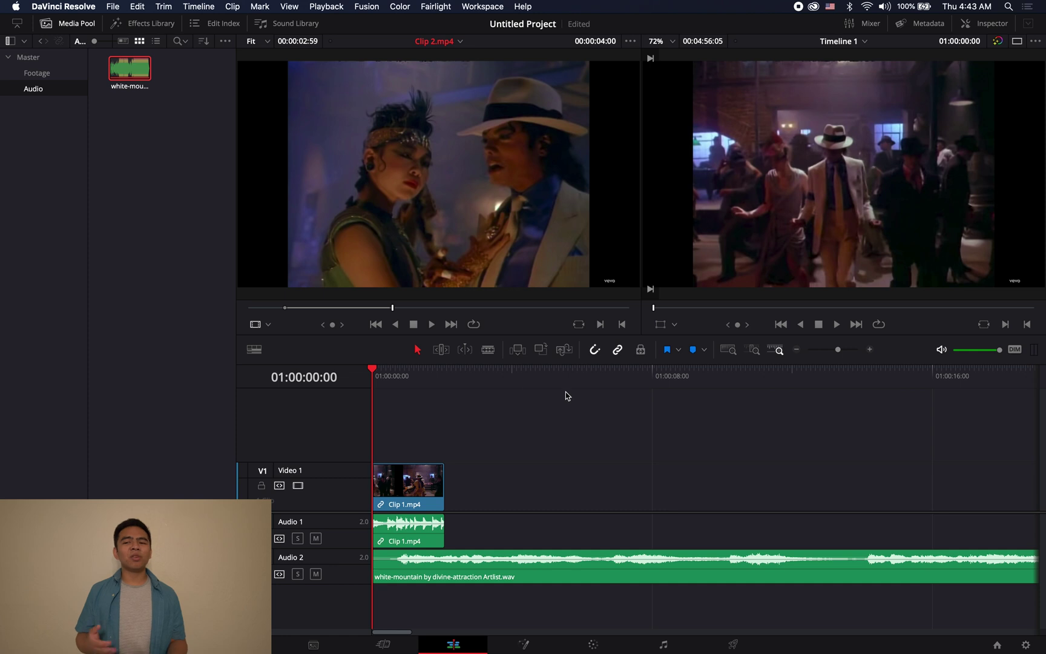
- Change the track color of Audio 2, which holds the white-mountain music, to orange
{"action": "right_click", "coordinate": [328, 563]}
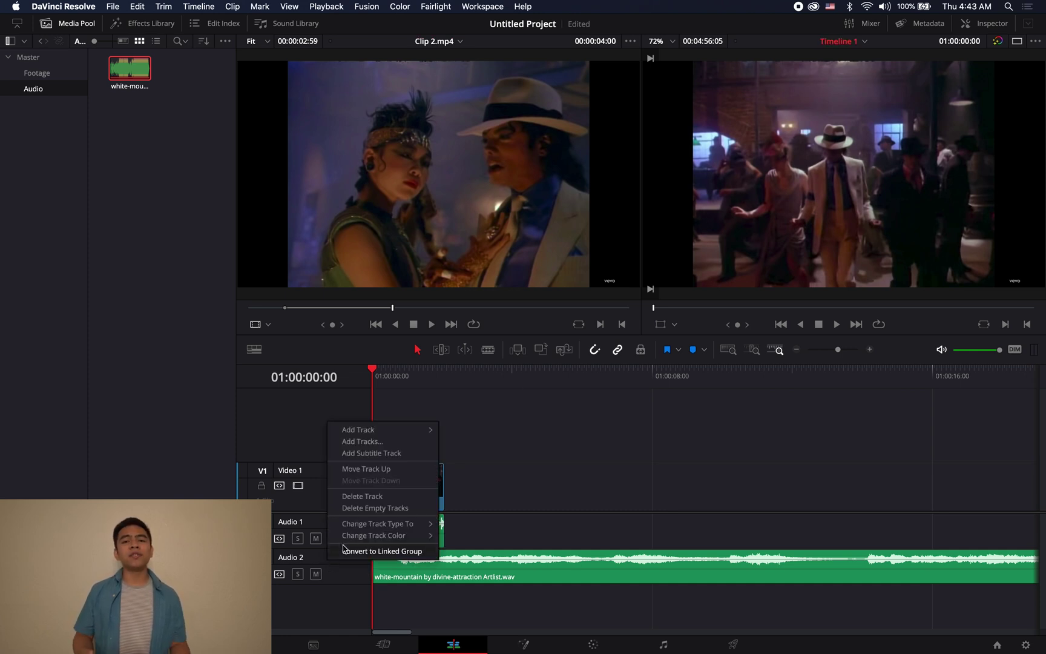
{"action": "mouse_move", "coordinate": [357, 536]}
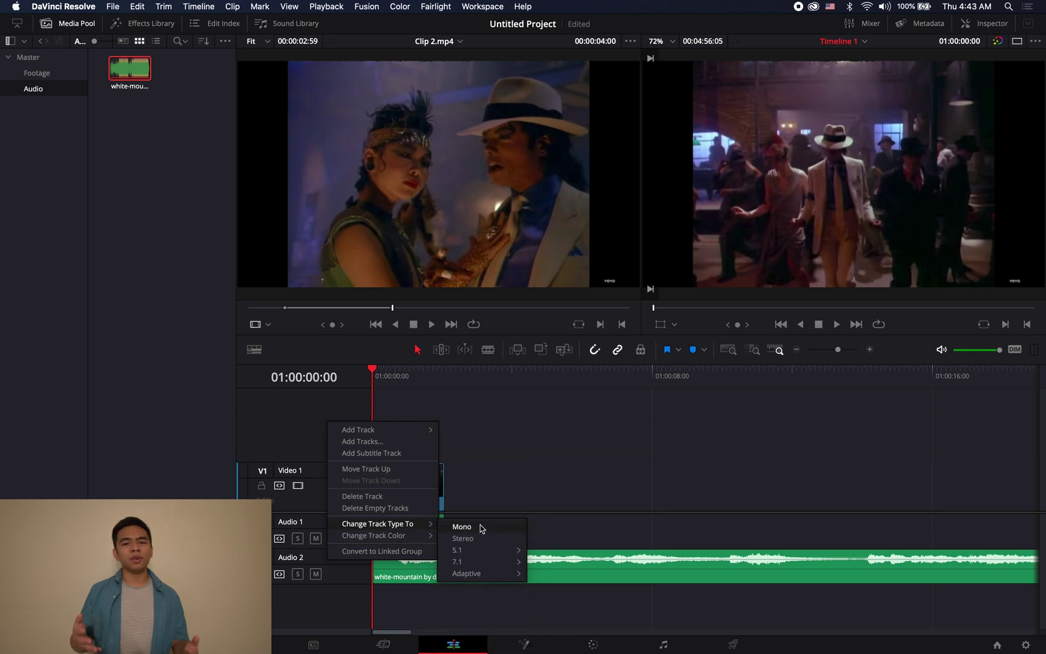
{"action": "left_click", "coordinate": [464, 434]}
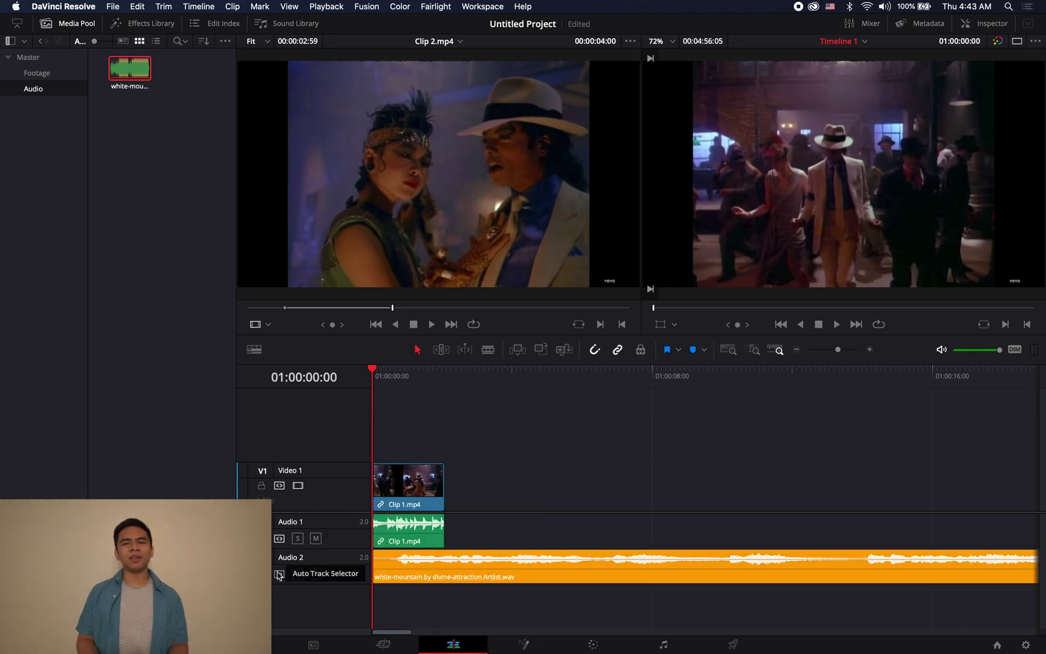
- Turn off the auto track selector on Audio 2 and try inserting the marked Clip 2 into Clip 1 at 01:00:01:05
{"action": "left_click", "coordinate": [279, 574]}
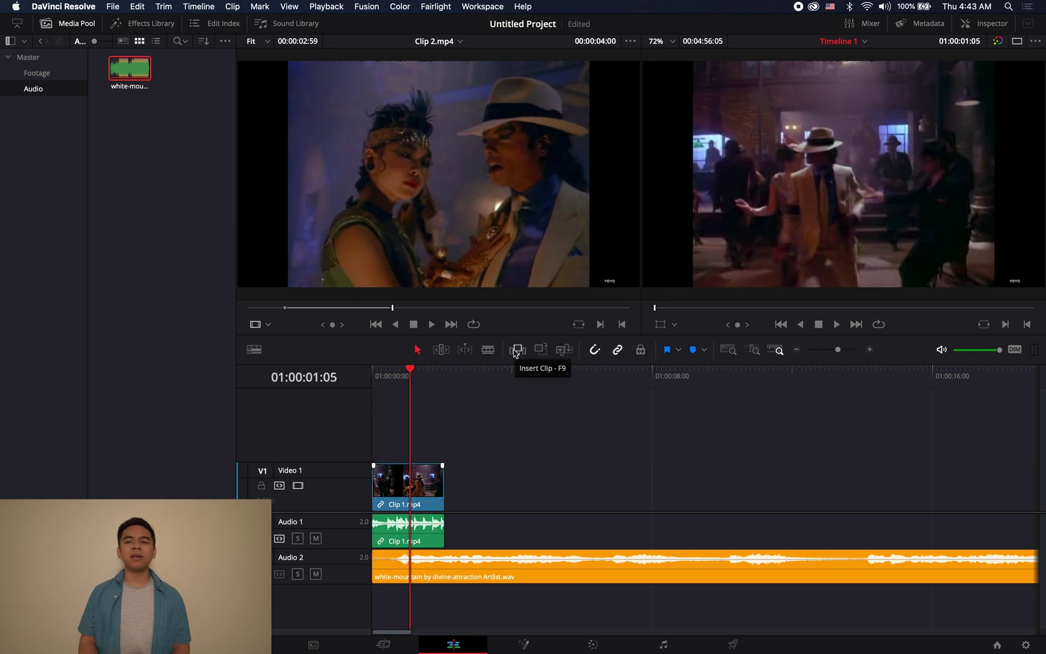
{"action": "left_click", "coordinate": [517, 350]}
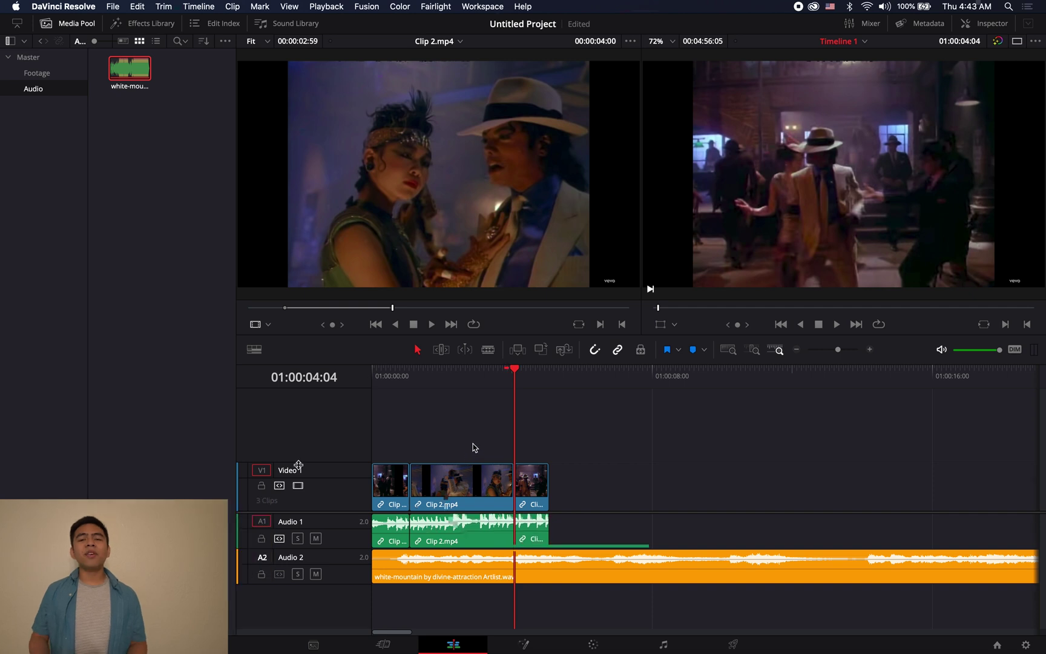
{"action": "key", "text": "super+z"}
- Lock the Audio 2 track and try inserting the marked Clip 2 into Clip 1 again
{"action": "left_click", "coordinate": [261, 574]}
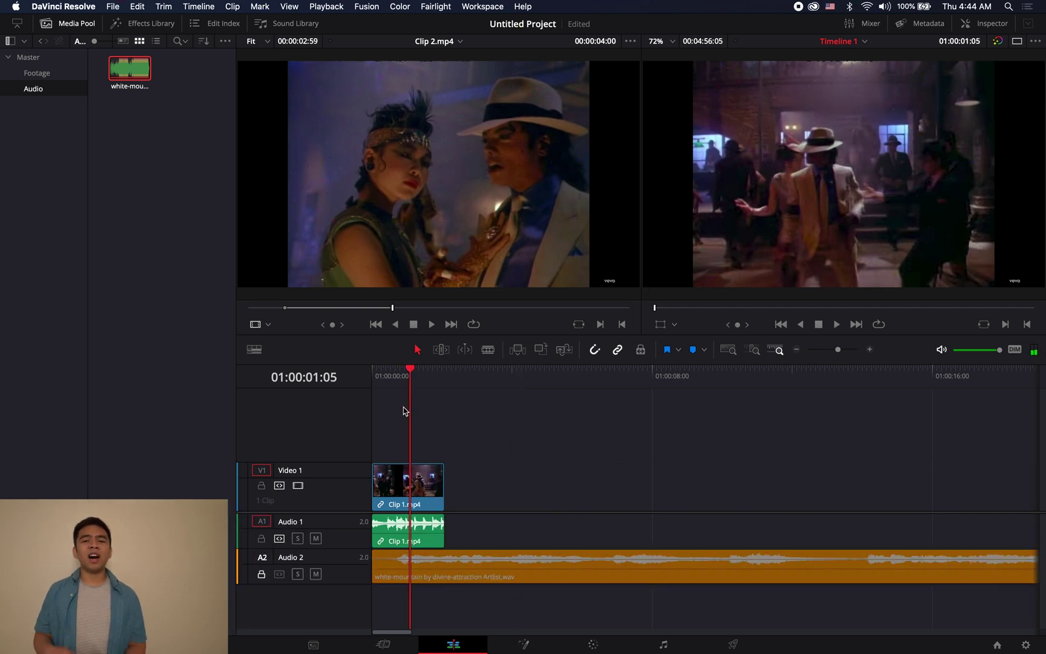
{"action": "left_click", "coordinate": [518, 351]}
{"action": "key", "text": "super+z"}
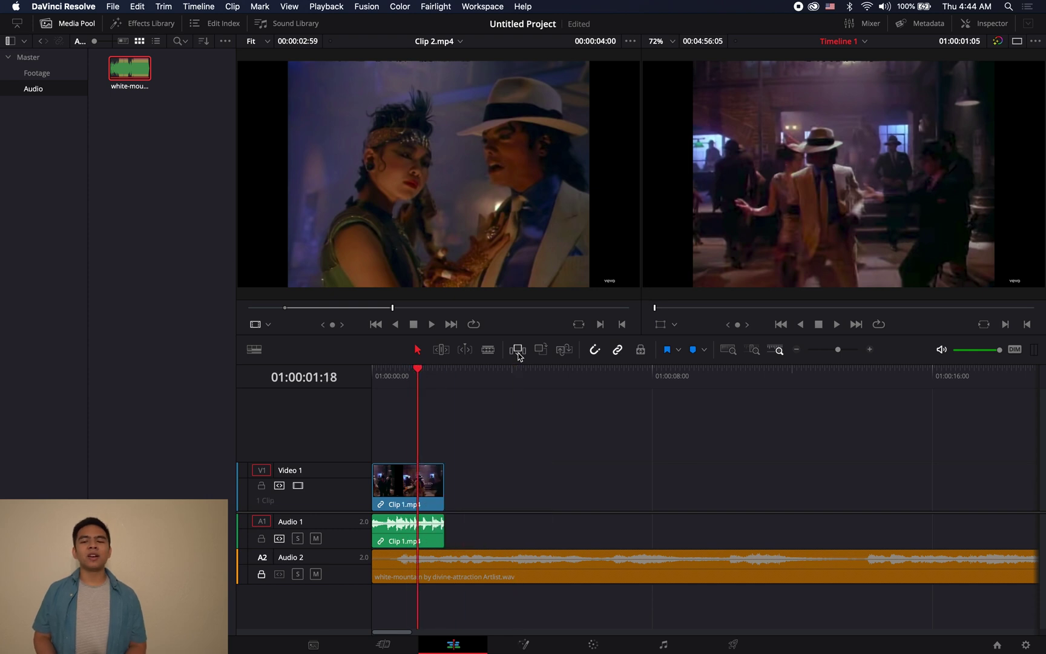
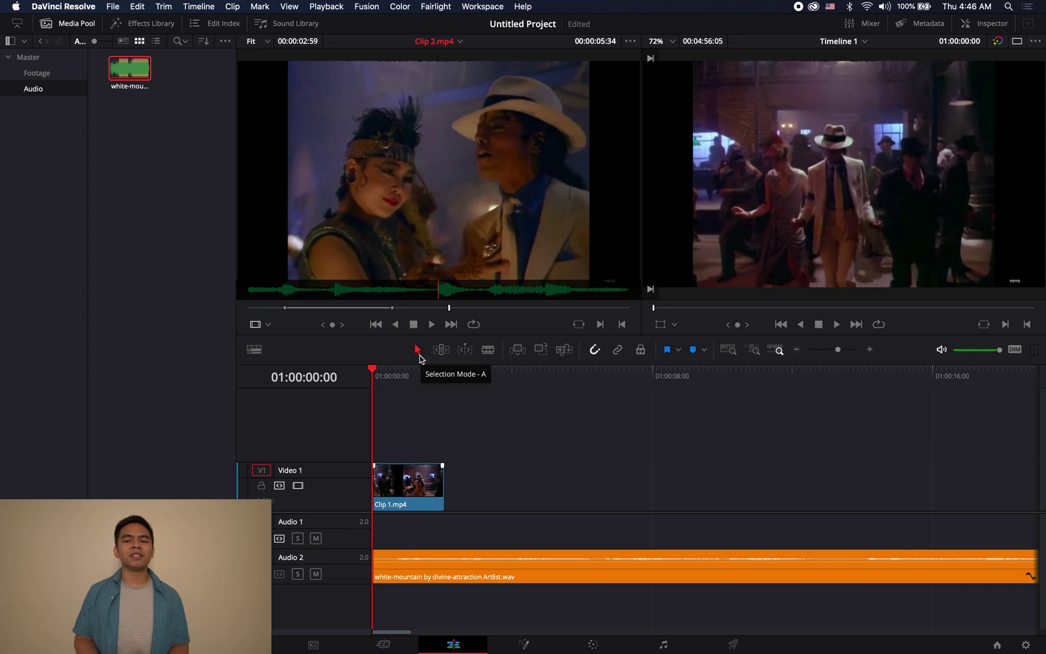
- Try cutting Clip 1 on Video 1 at 01:00:01:04 in Blade Edit Mode
{"action": "left_click", "coordinate": [488, 350]}
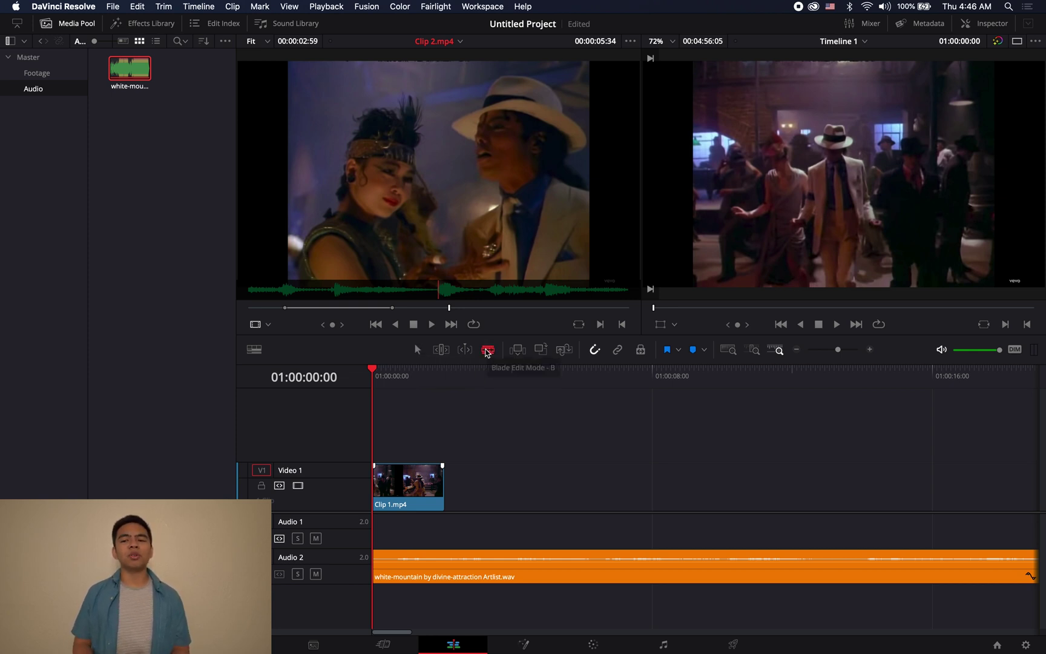
{"action": "left_click", "coordinate": [411, 476]}
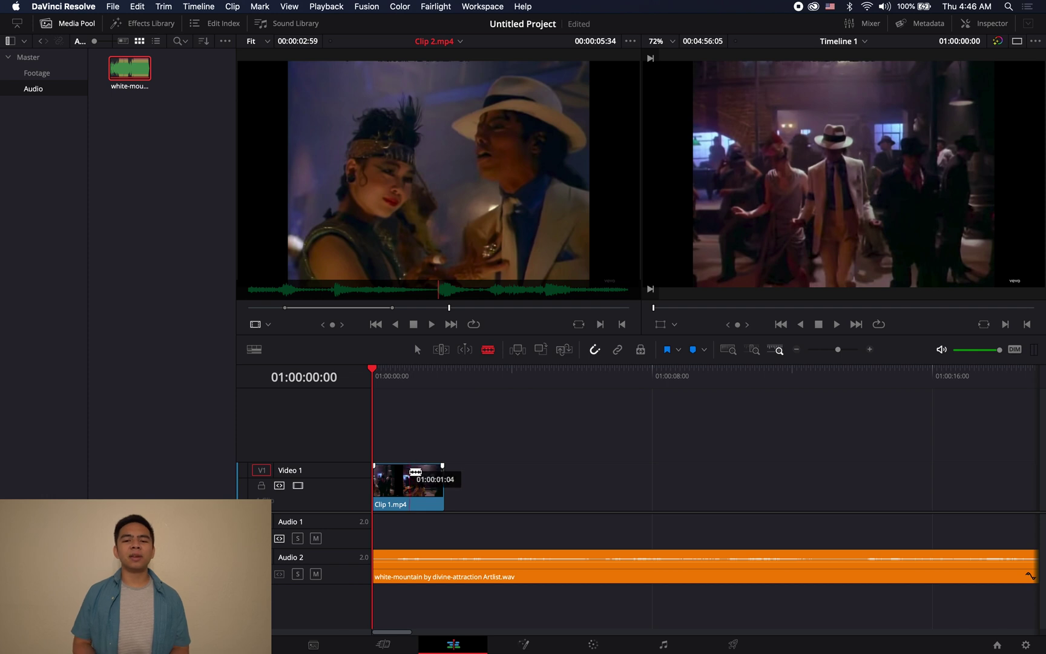
{"action": "key", "text": "super+z"}
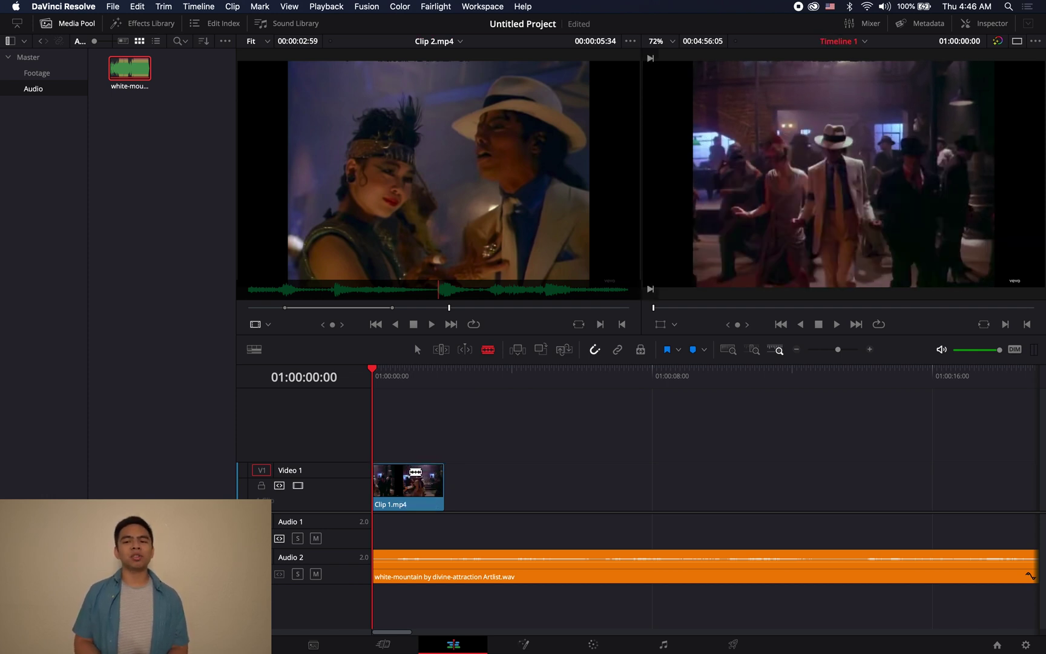
{"action": "left_click", "coordinate": [417, 349]}
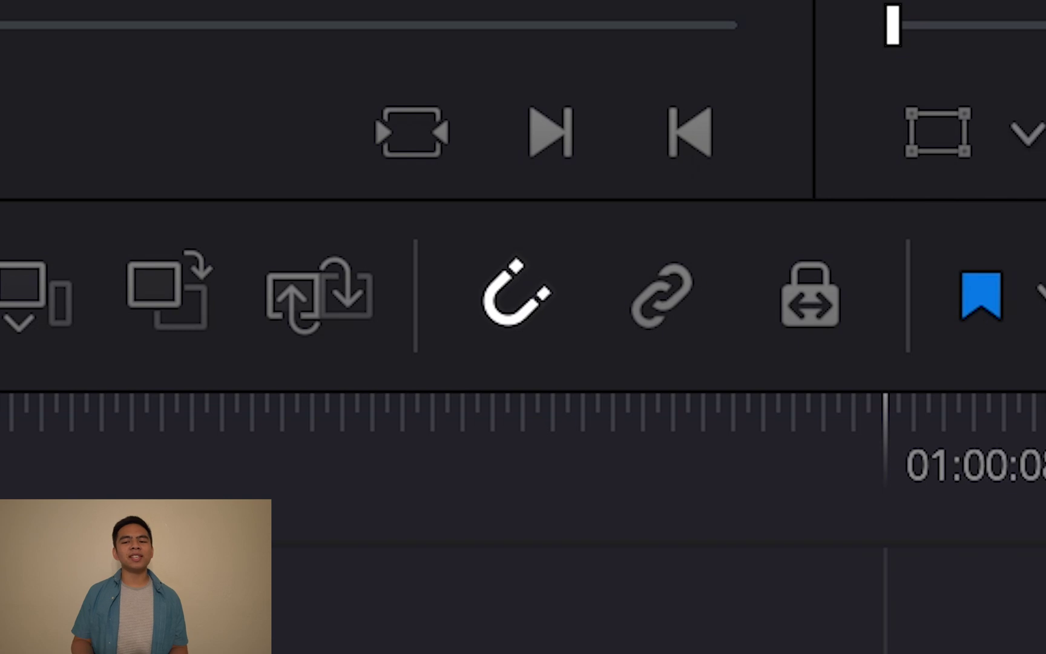
- Examine the timeline at different zoom scales, from the frames of Clip 1 to the full length of the music track
{"action": "key", "text": "super+minus"}
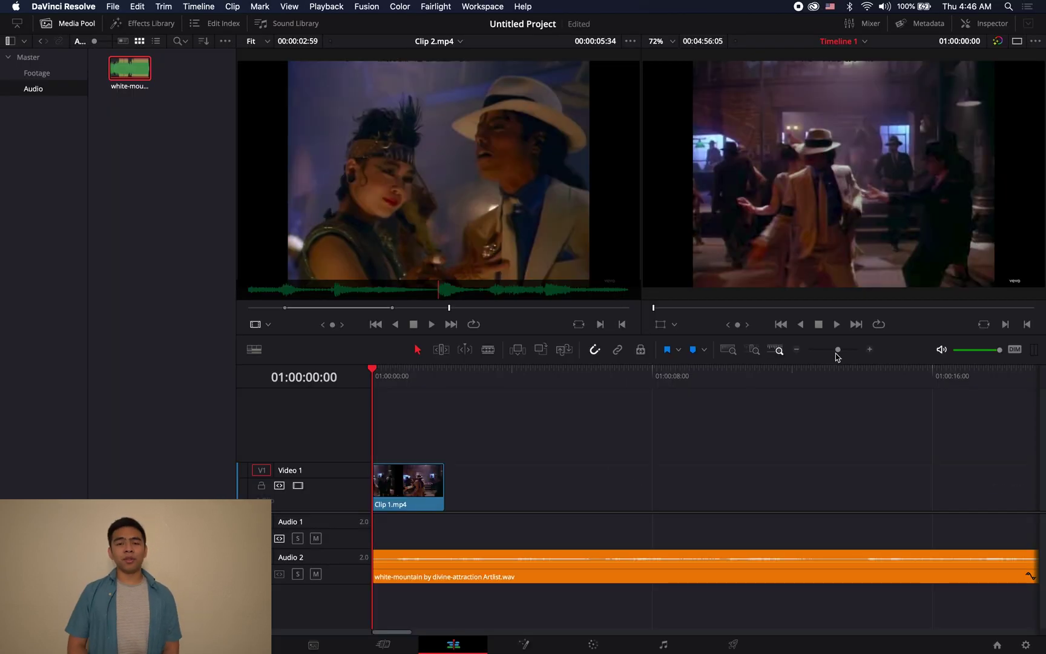
{"action": "mouse_move", "coordinate": [839, 353]}
{"action": "left_mouse_down"}
{"action": "mouse_move", "coordinate": [830, 353]}
{"action": "mouse_move", "coordinate": [849, 351]}
{"action": "mouse_move", "coordinate": [838, 353]}
{"action": "left_mouse_up"}
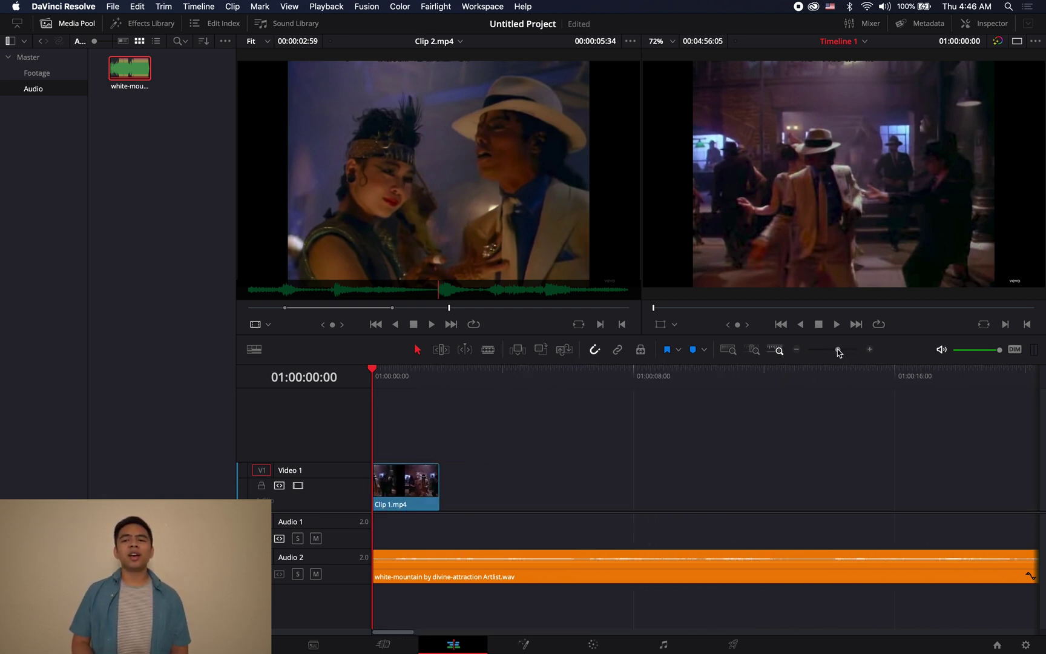
{"action": "scroll", "coordinate": [839, 352], "scroll_direction": "up", "scroll_amount": 3}
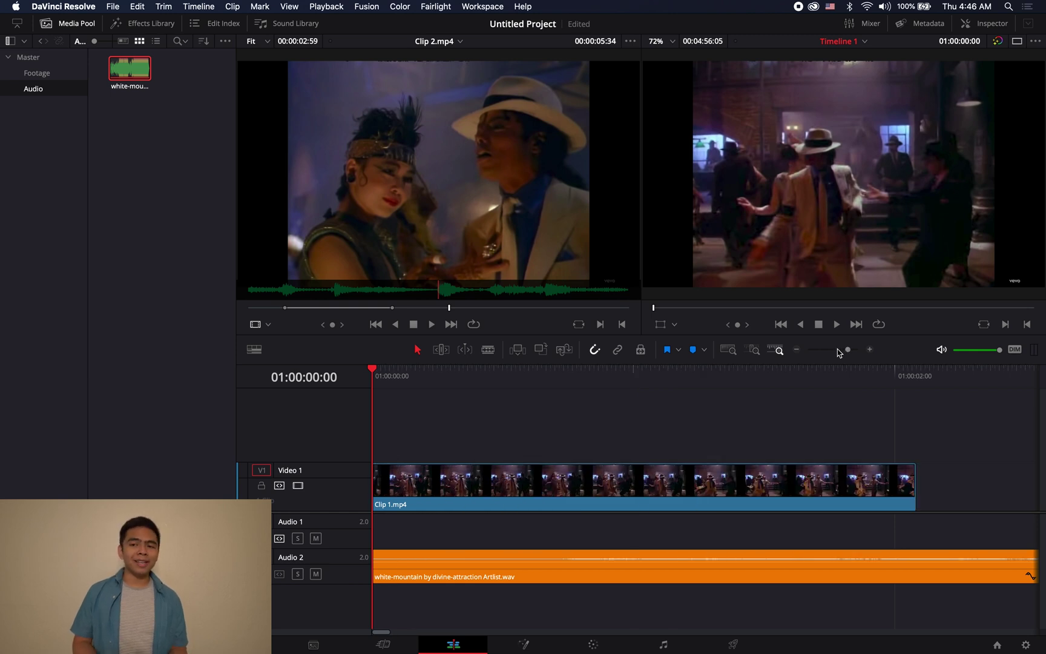
{"action": "scroll", "coordinate": [838, 353], "scroll_direction": "down", "scroll_amount": 5}
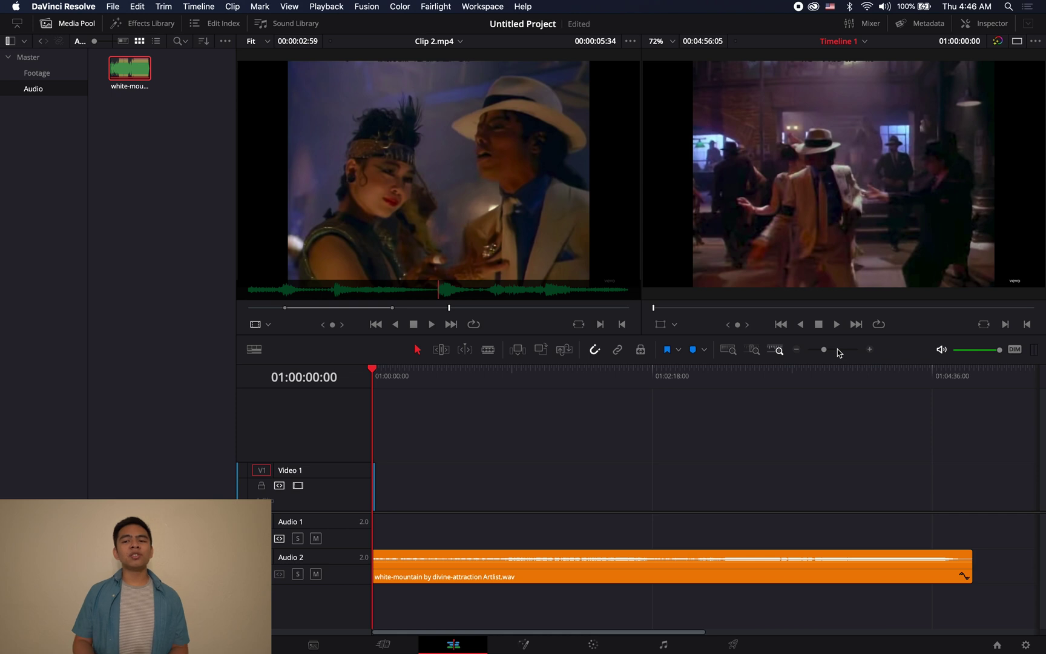
{"action": "scroll", "coordinate": [838, 353], "scroll_direction": "up", "scroll_amount": 5}
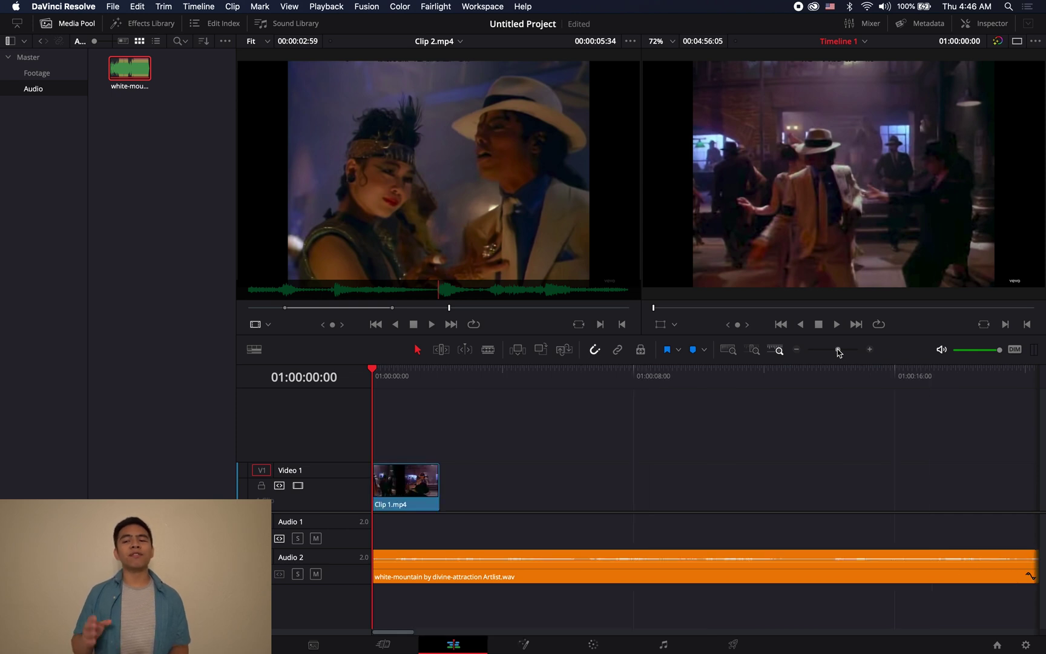
{"action": "scroll", "coordinate": [838, 352], "scroll_direction": "down", "scroll_amount": 5}
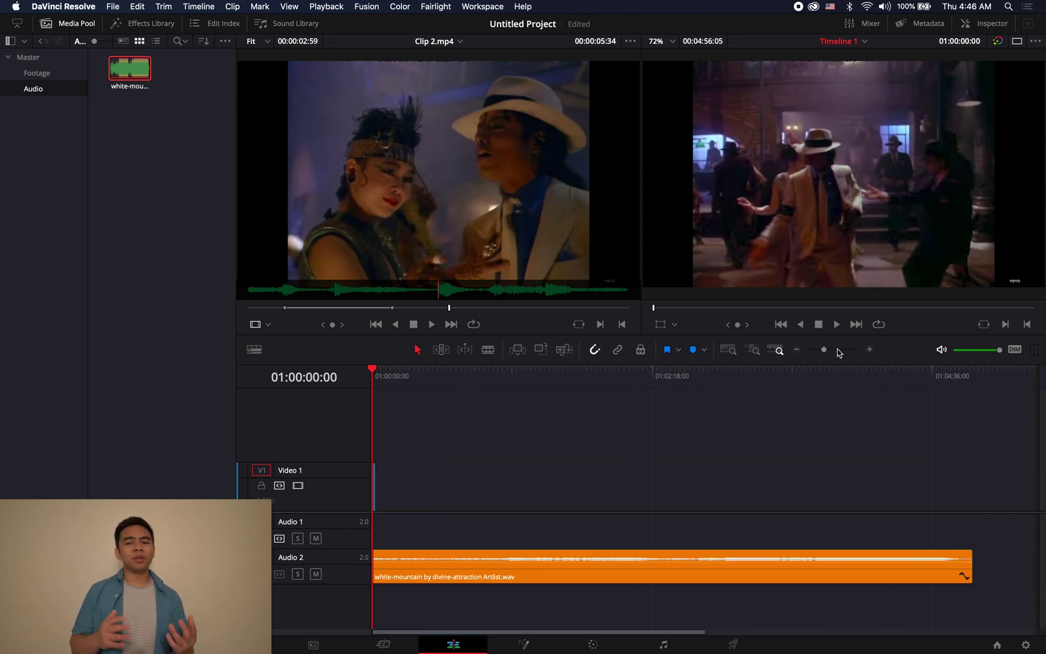
{"action": "scroll", "coordinate": [839, 353], "scroll_direction": "up", "scroll_amount": 5}
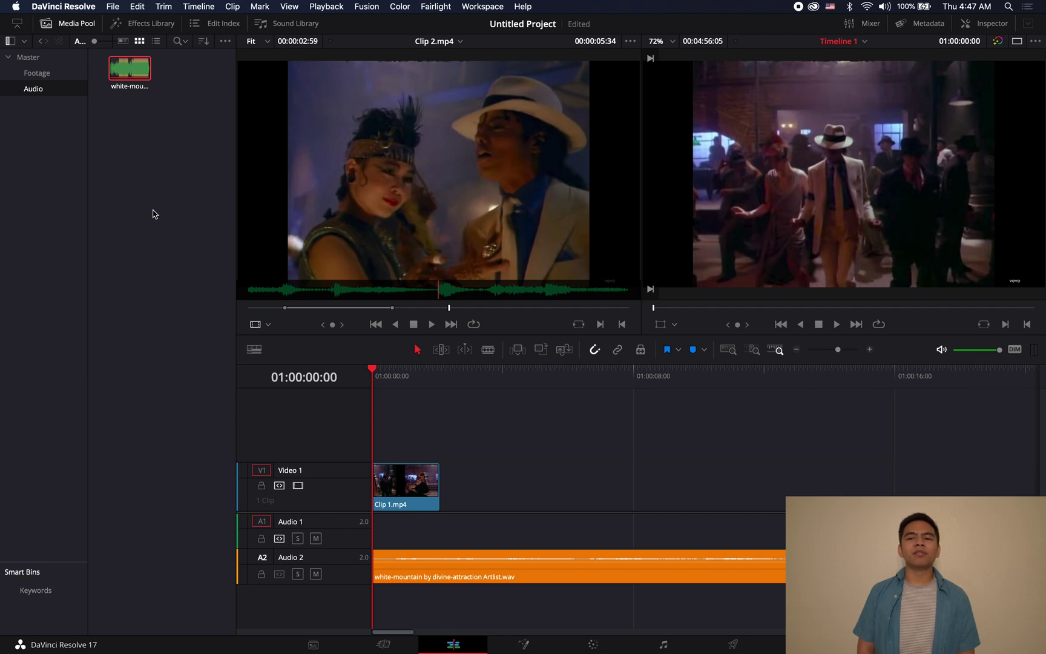
- Place Clip 2 directly after Clip 1 on Video 1 and add a Cross Dissolve video transition at the cut between them
{"action": "left_click", "coordinate": [149, 32]}
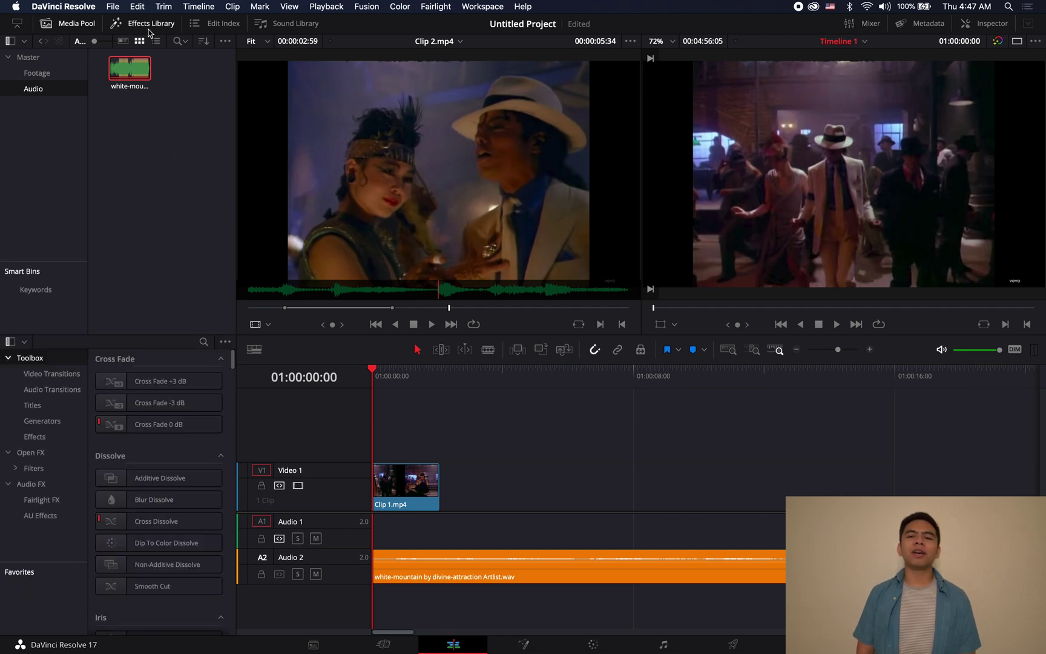
{"action": "left_click", "coordinate": [106, 71]}
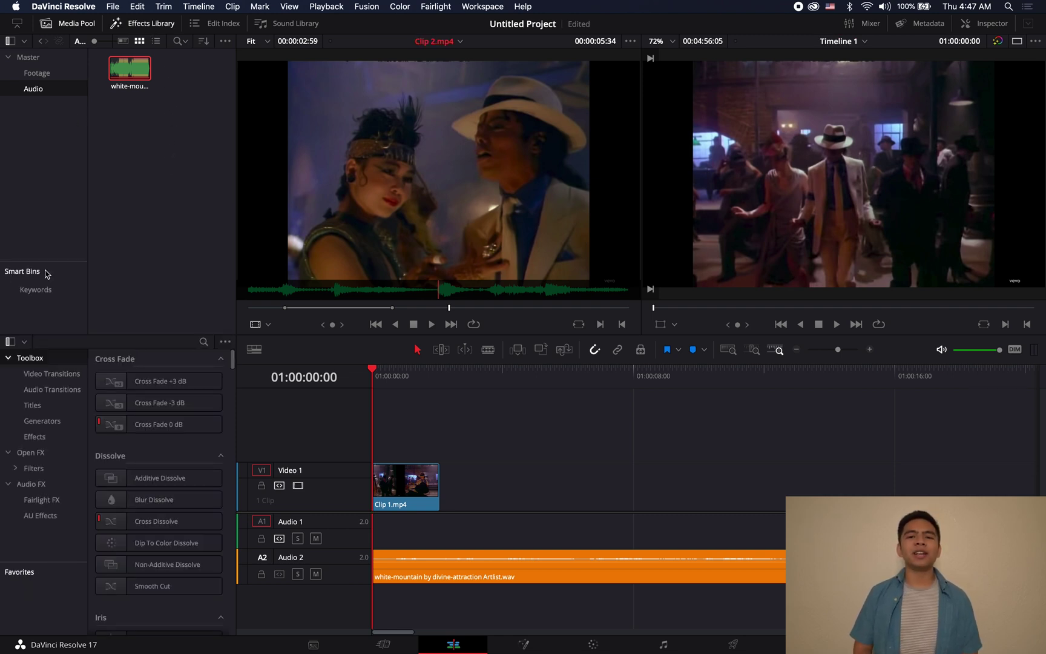
{"action": "left_click", "coordinate": [48, 375]}
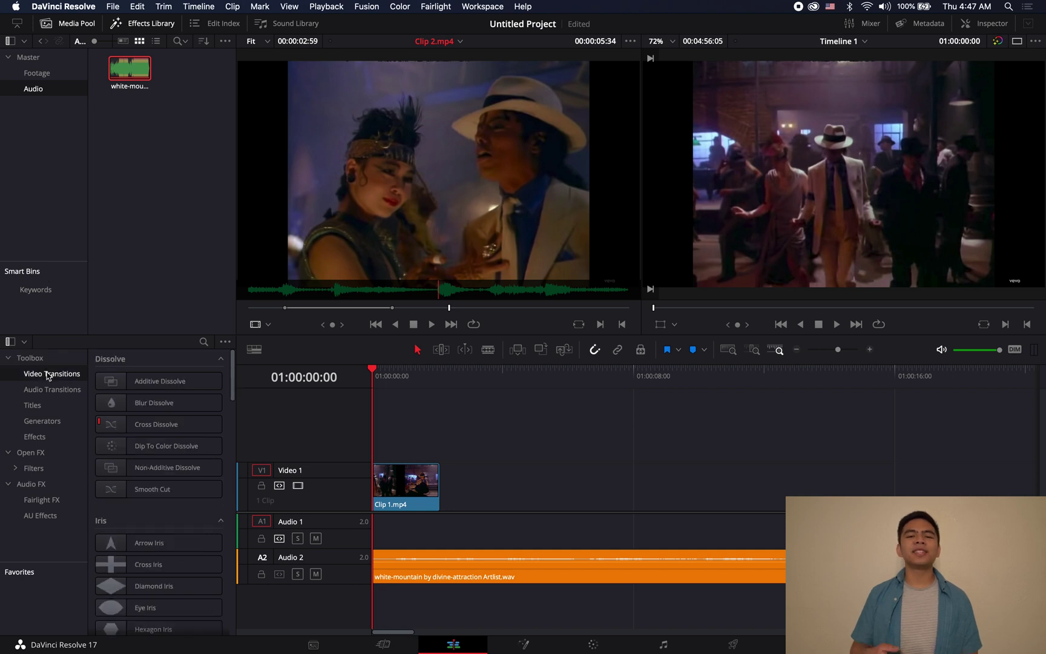
{"action": "left_click_drag", "start_coordinate": [156, 424], "coordinate": [351, 433]}
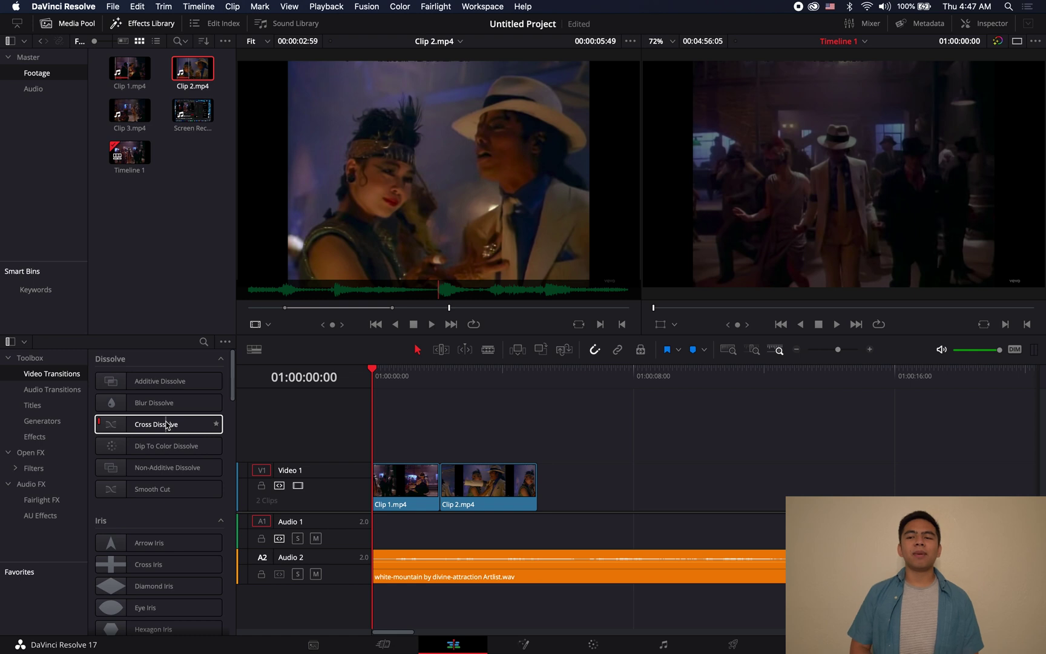
{"action": "left_click_drag", "start_coordinate": [167, 425], "coordinate": [449, 486]}
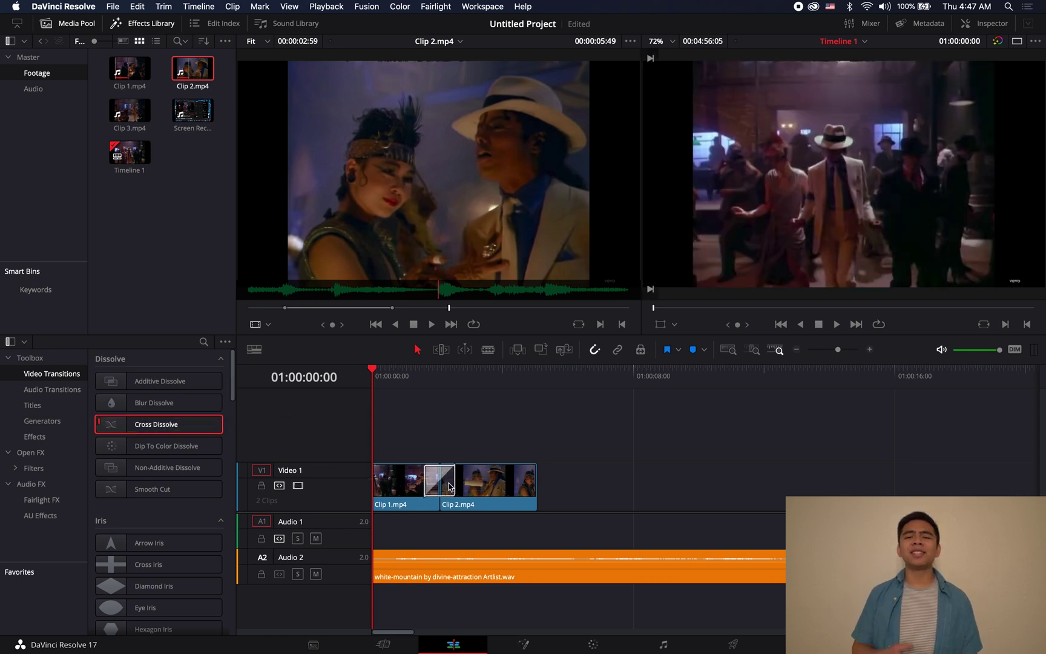
- Play through the Cross Dissolve between Clip 1 and Clip 2 and shorten the transition's duration on the timeline
{"action": "key", "text": "super+equal"}
{"action": "left_click", "coordinate": [562, 370]}
{"action": "key", "text": "space"}
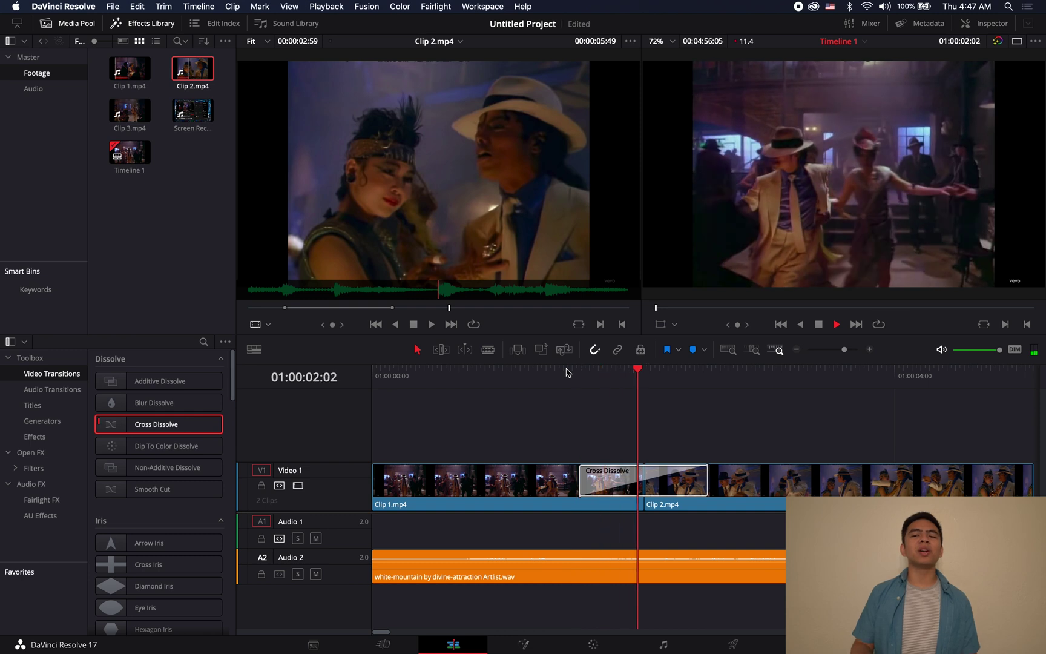
{"action": "left_click_drag", "start_coordinate": [707, 478], "coordinate": [683, 484]}
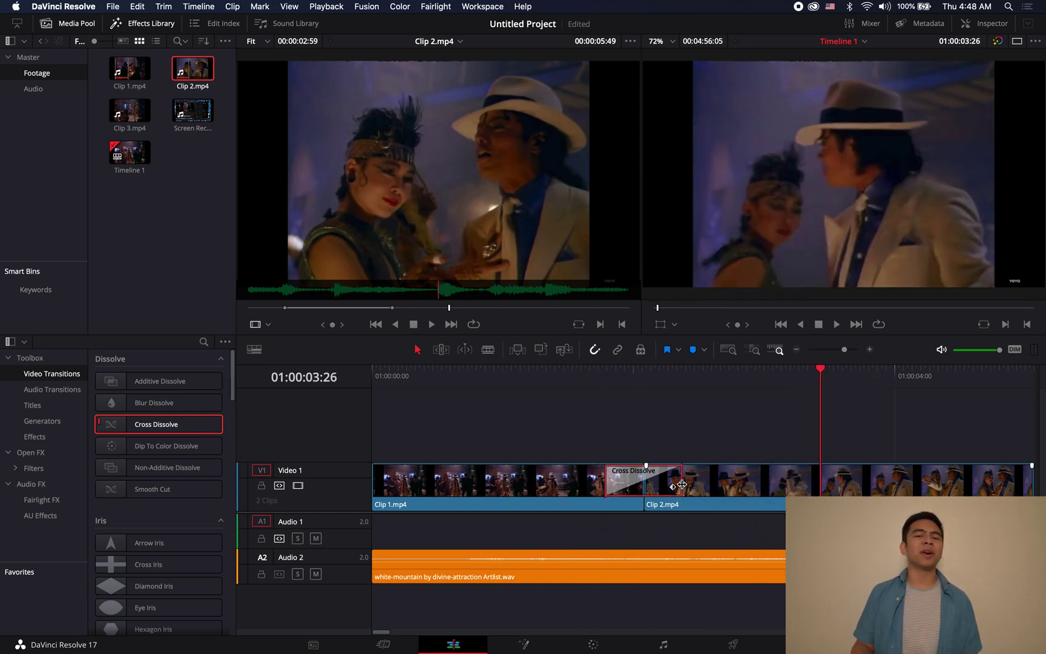
- Apply the Gaussian Blur filter to Clip 2 in Timeline 4 with horizontal strength 0.465 and vertical strength 0.682
{"action": "left_click", "coordinate": [973, 24]}
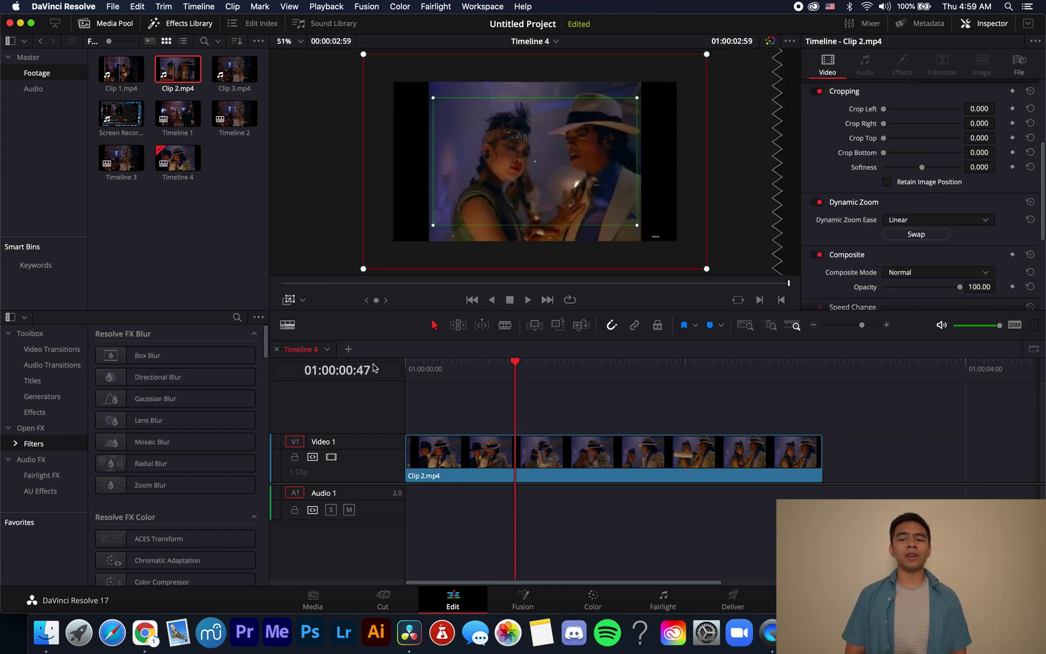
{"action": "left_click_drag", "start_coordinate": [171, 396], "coordinate": [512, 465]}
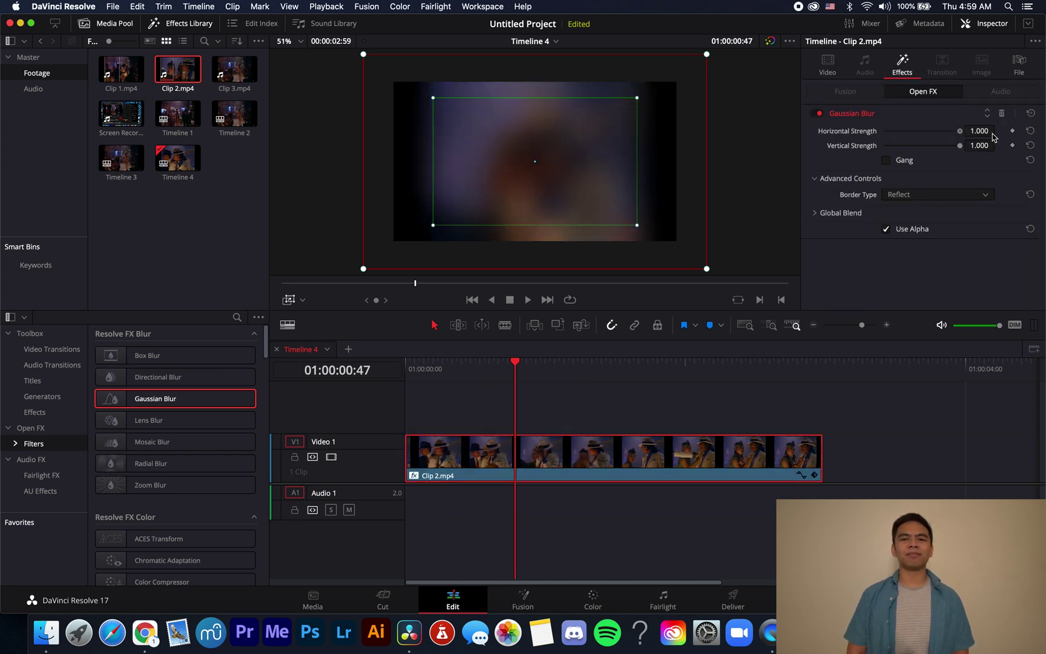
{"action": "left_click_drag", "start_coordinate": [941, 138], "coordinate": [885, 146]}
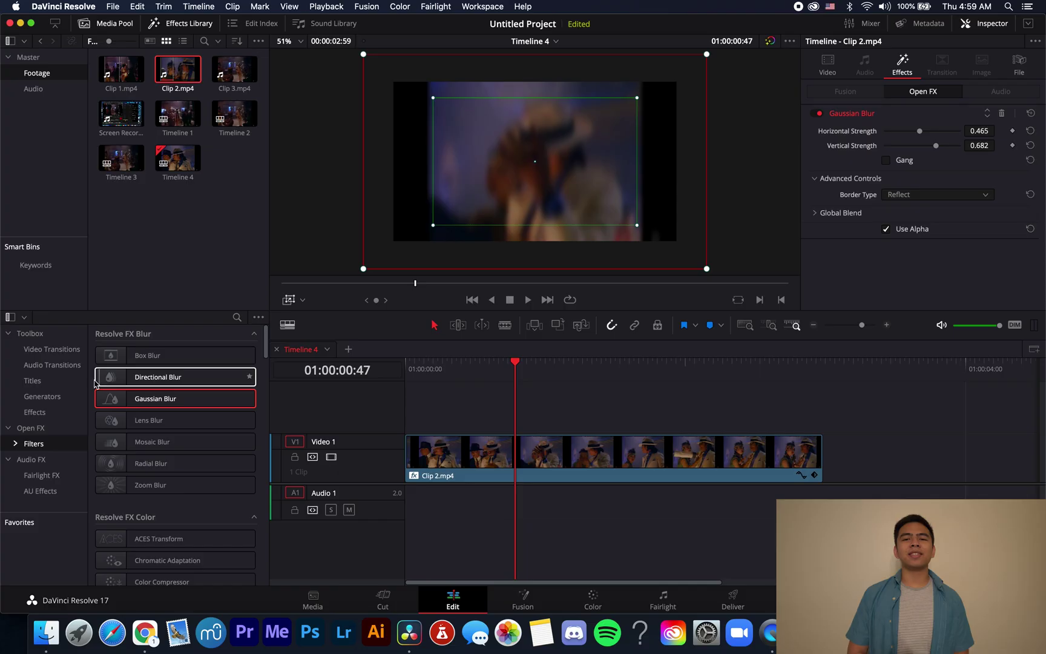
- Add a basic Text title on a new video track above Clip 2 and replace its text with "DaVinci Res"
{"action": "left_click", "coordinate": [32, 380]}
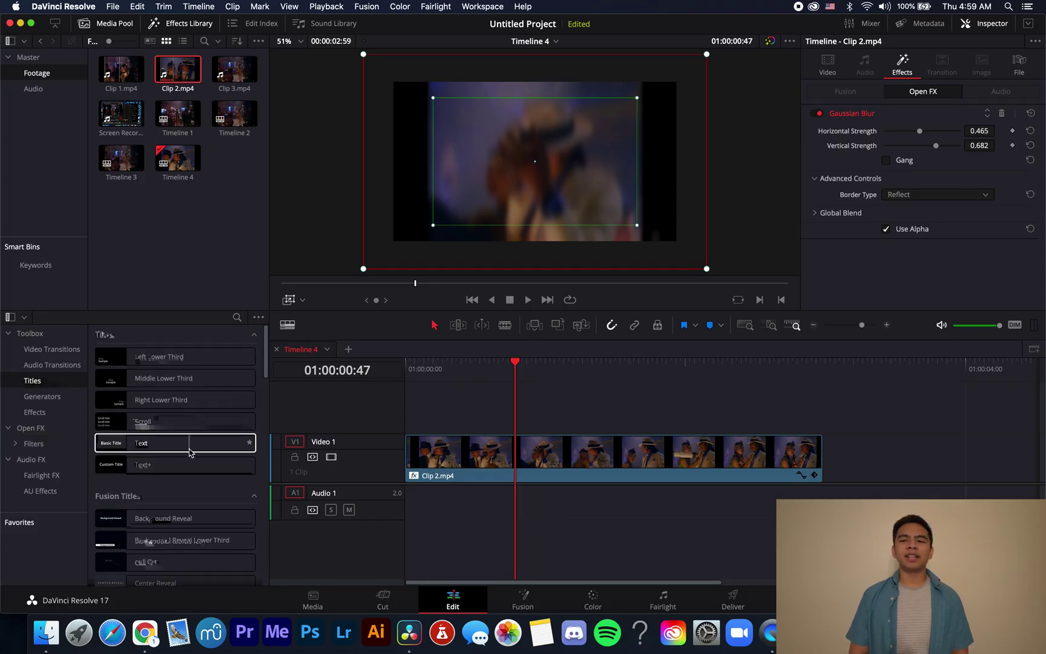
{"action": "left_click_drag", "start_coordinate": [189, 448], "coordinate": [460, 409]}
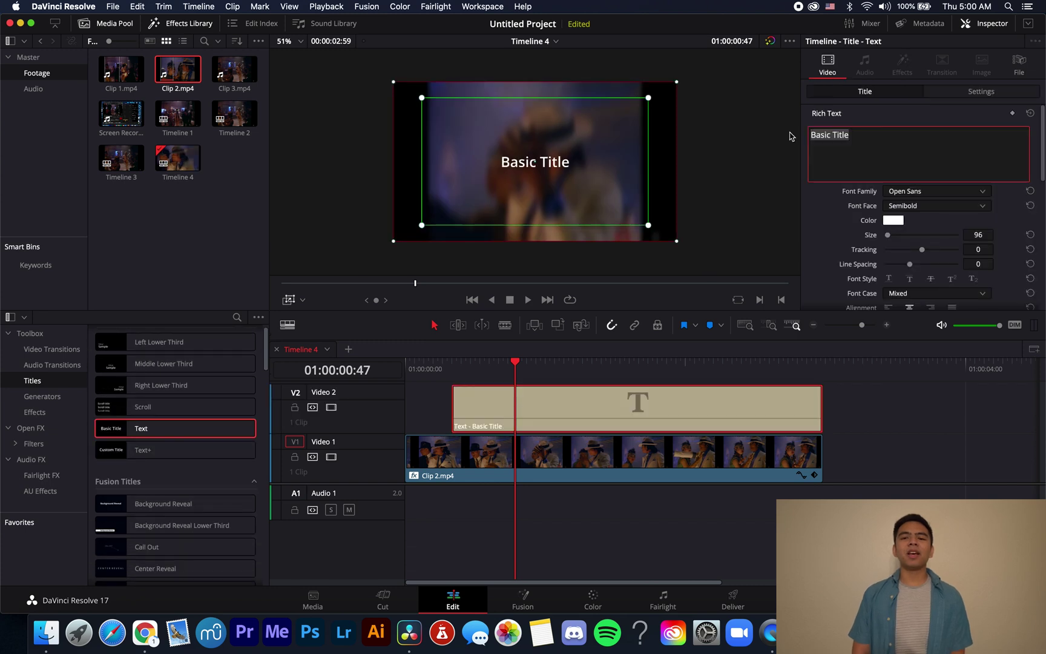
{"action": "type", "text": "DaVinci Res"}
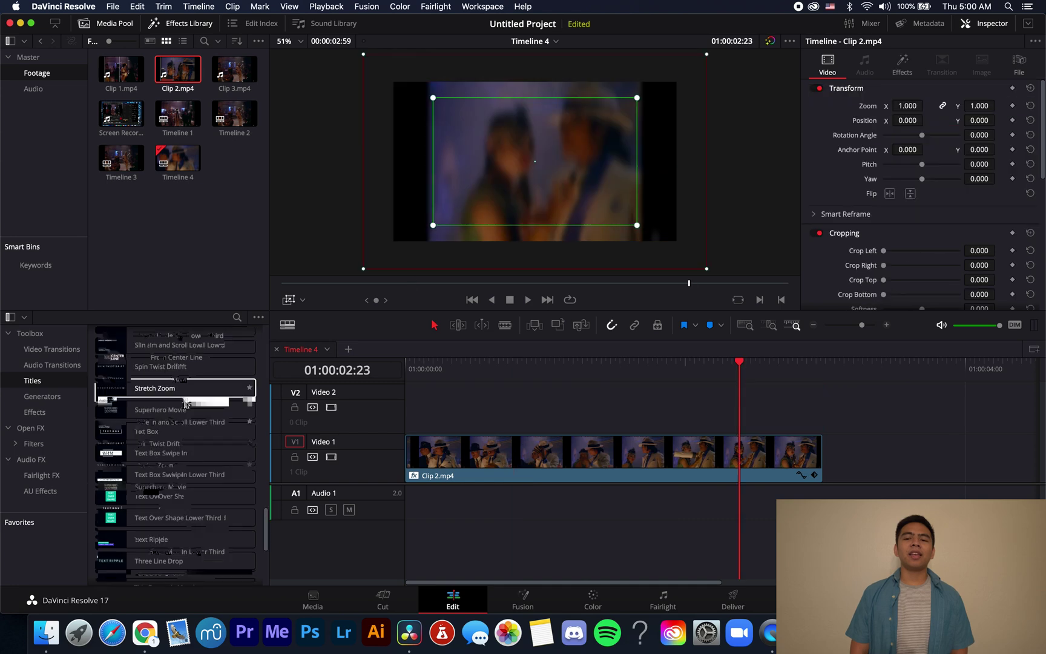
- Place the Flip Up Lower Third title on Video 2 above Clip 2 with the text "DaVinci Resolve Tutorial"
{"action": "scroll", "coordinate": [185, 404], "scroll_direction": "up", "scroll_amount": 10}
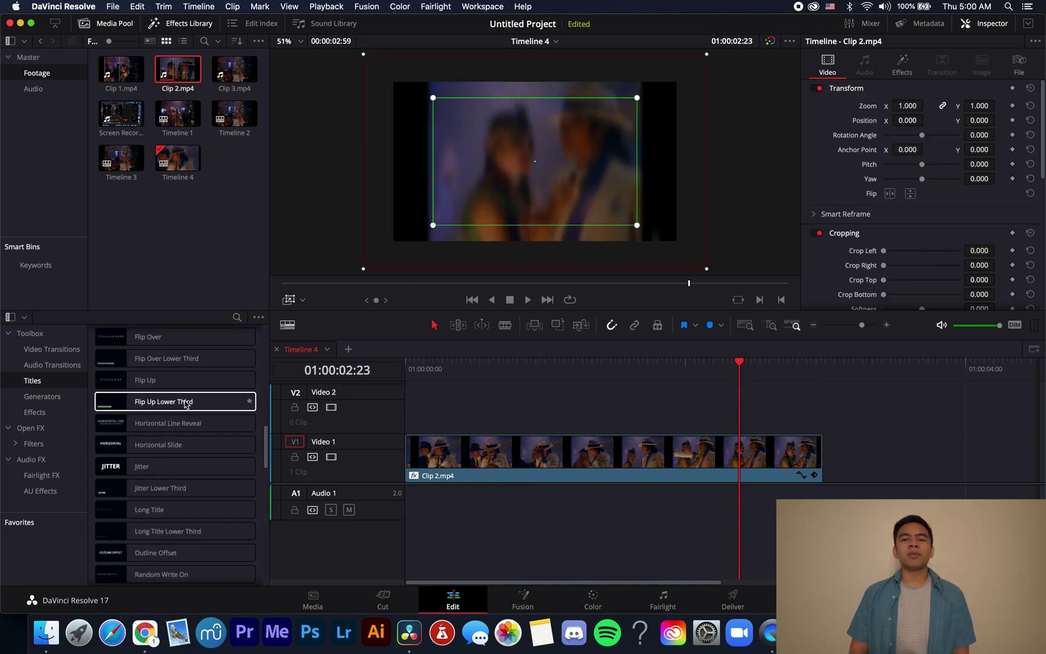
{"action": "left_click_drag", "start_coordinate": [186, 405], "coordinate": [460, 406]}
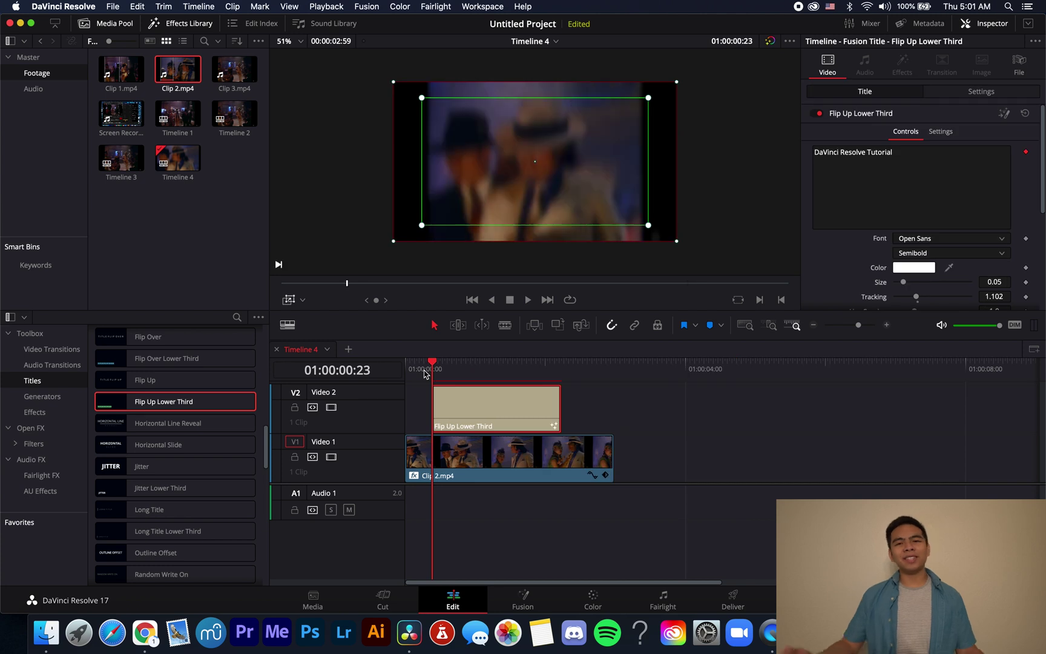